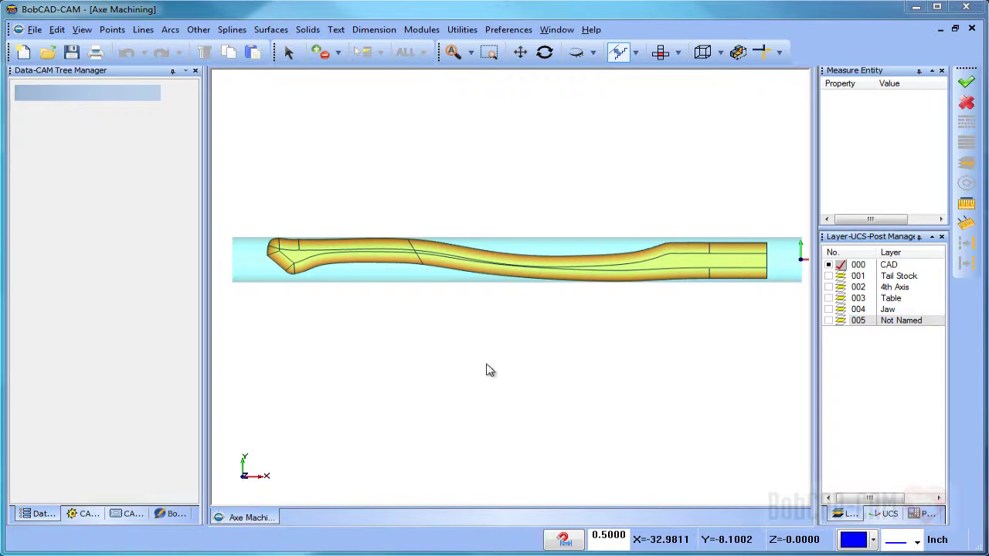
Step: Examine the axe handle inside the cylindrical stock in a tilted 3D view and from above
middle_click_drag(602, 331, 603, 309)
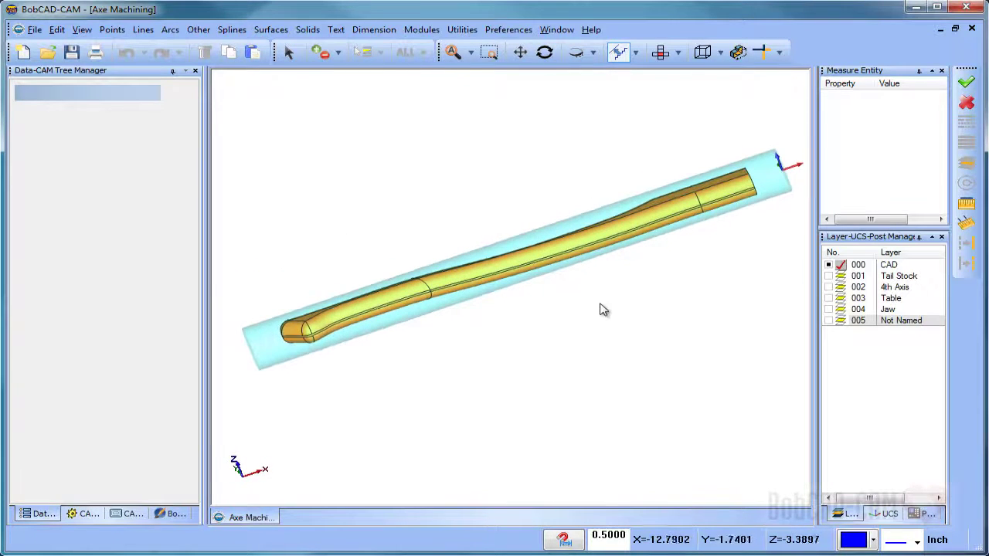
left_click(659, 56)
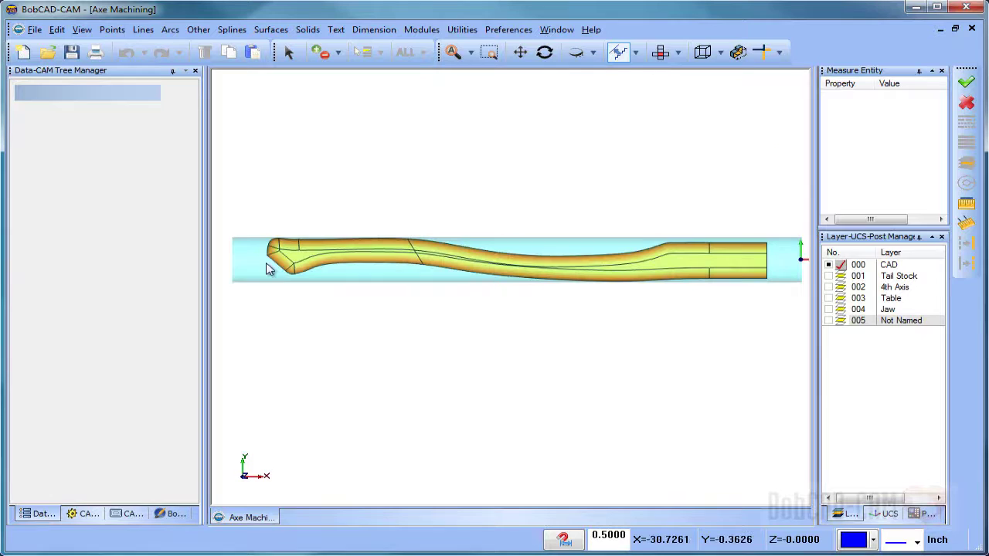
middle_click_drag(561, 345, 588, 363)
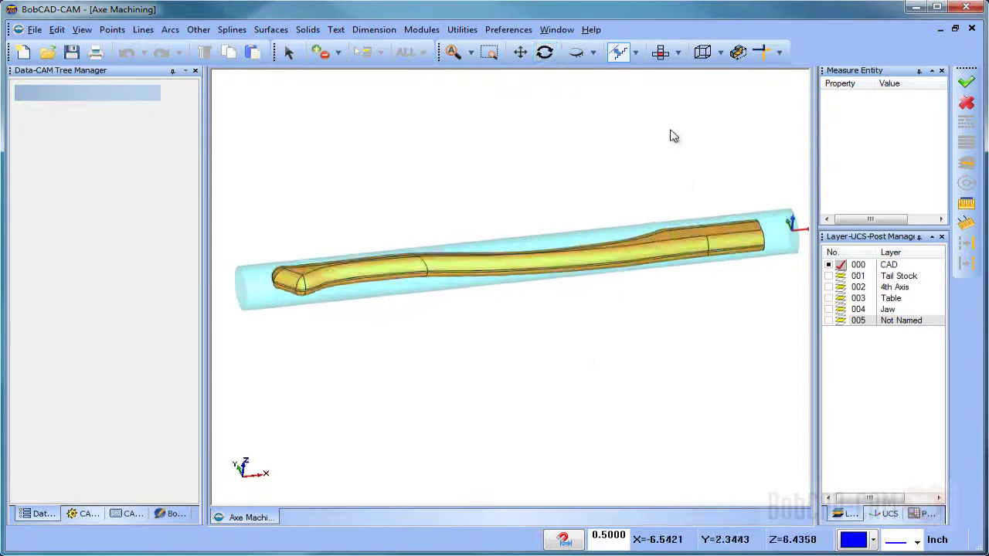
left_click(661, 52)
Step: Show the Tail Stock, 4th Axis, Jaw and Table layers around the axe handle
scroll(605, 227, "down", 2)
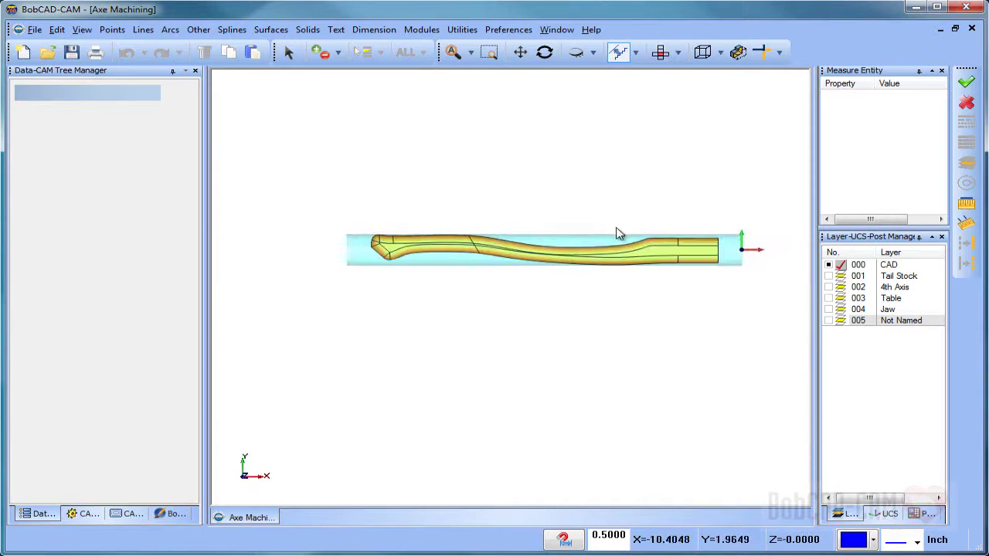
middle_click_drag(683, 273, 676, 276, "ctrl")
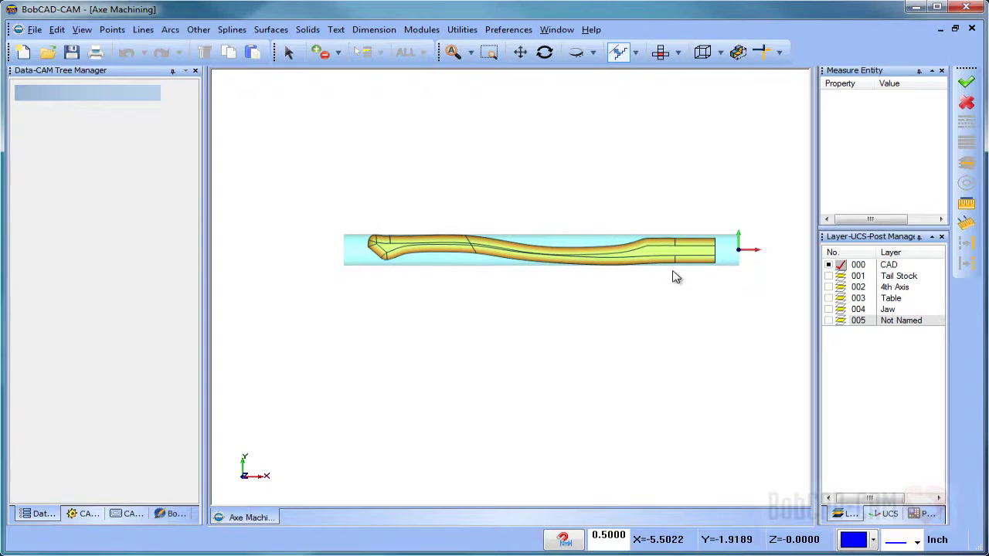
left_click(829, 276)
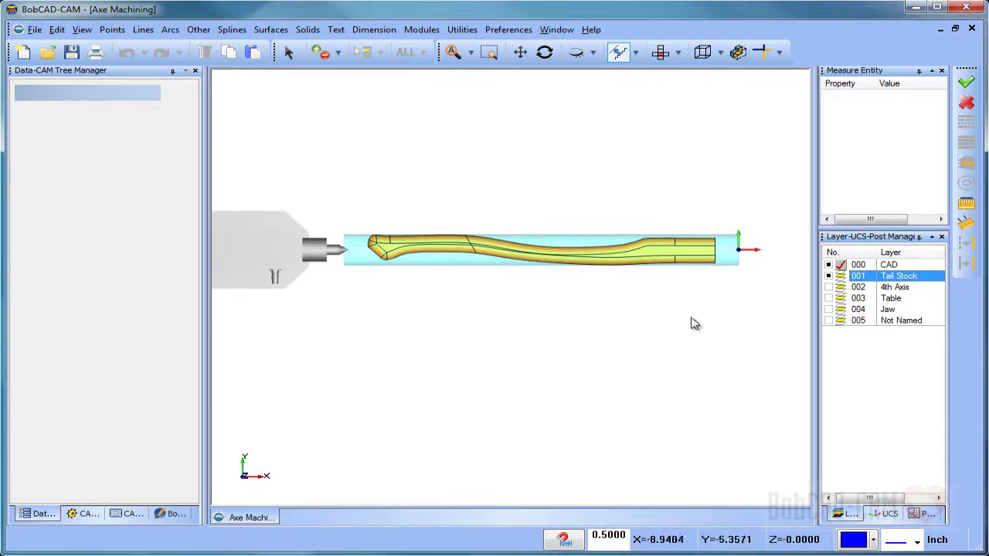
left_click(829, 287)
left_click(829, 309)
middle_click_drag(592, 316, 574, 281)
scroll(574, 281, "down", 4)
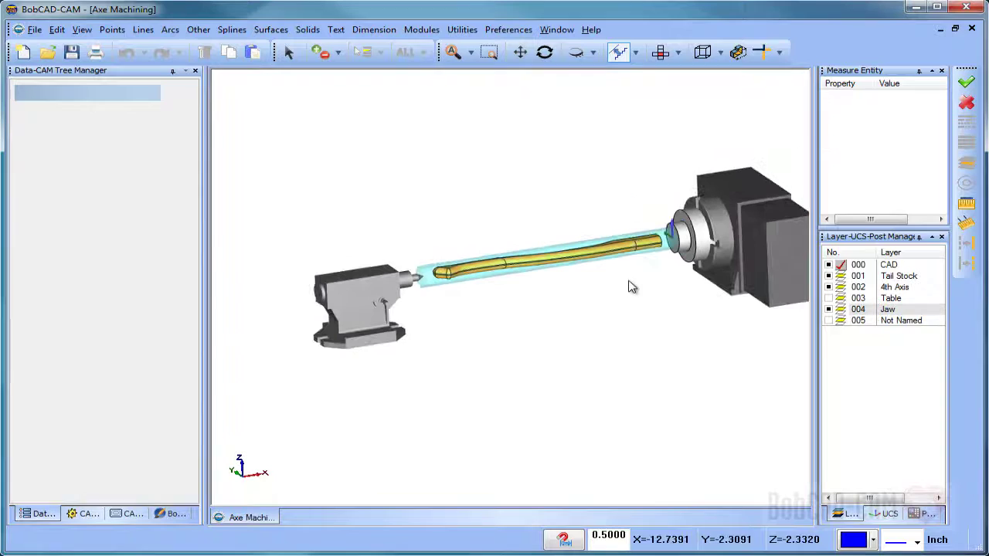
left_click(829, 298)
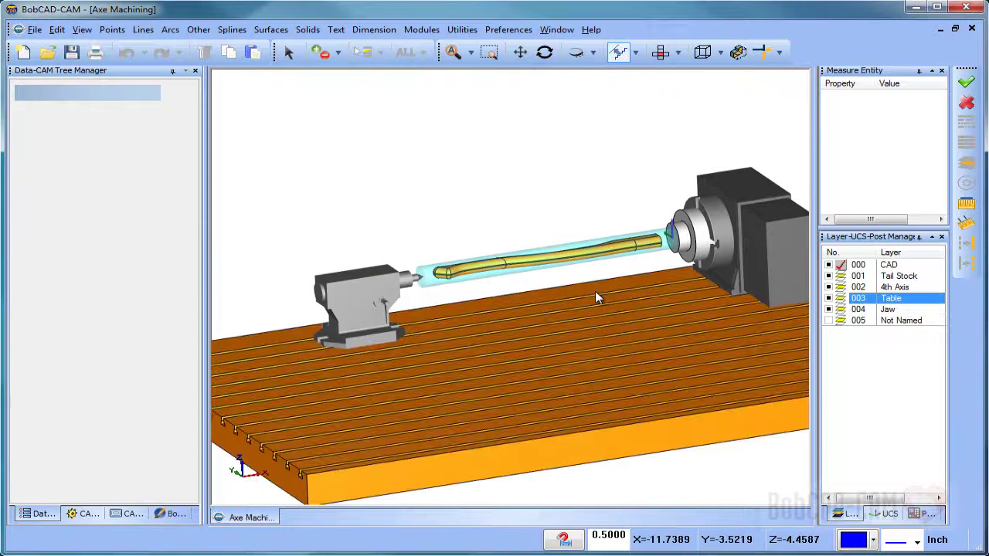
Step: Examine the full fourth-axis setup on the machine table from above and in a tilted 3D view
scroll(595, 292, "down", 3)
middle_click_drag(638, 325, 605, 352)
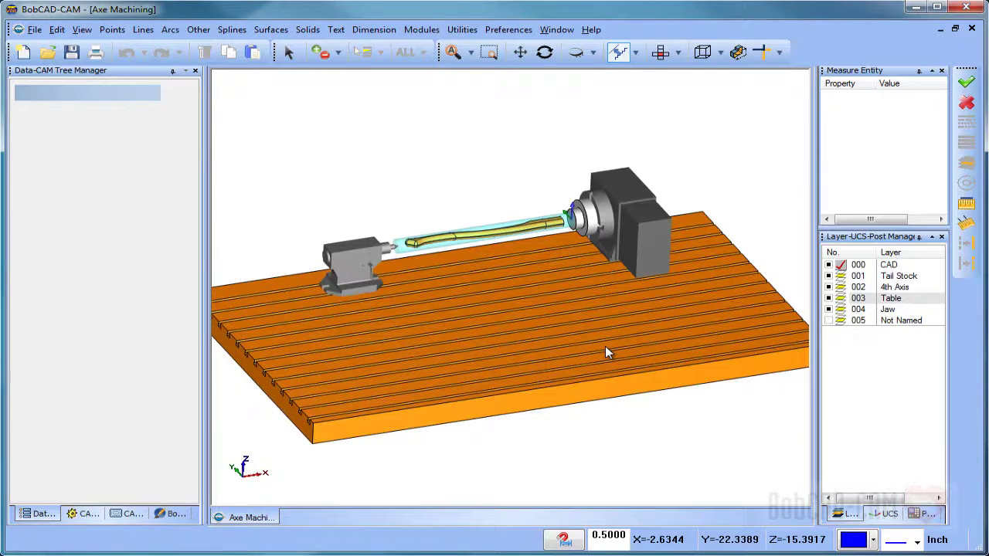
left_click(661, 52)
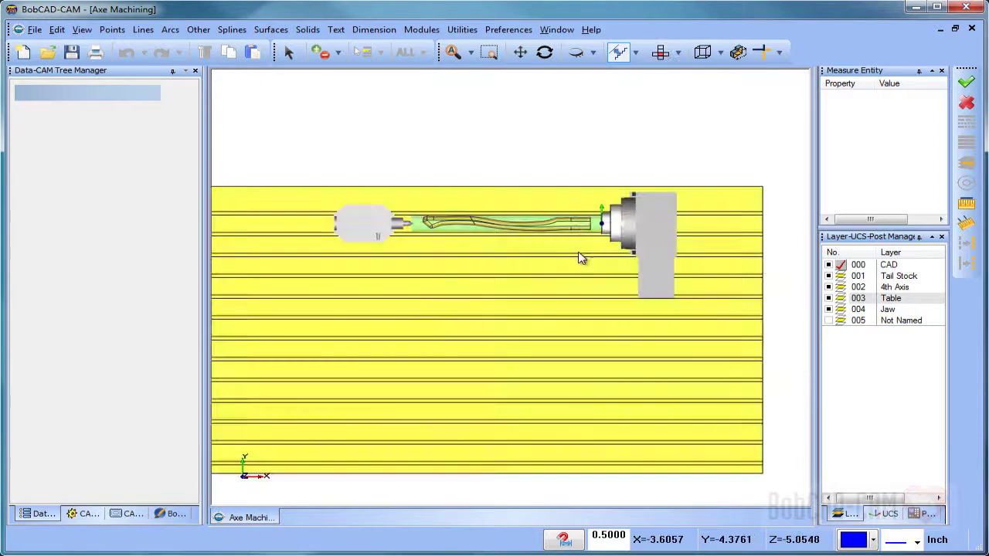
scroll(552, 332, "down", 2)
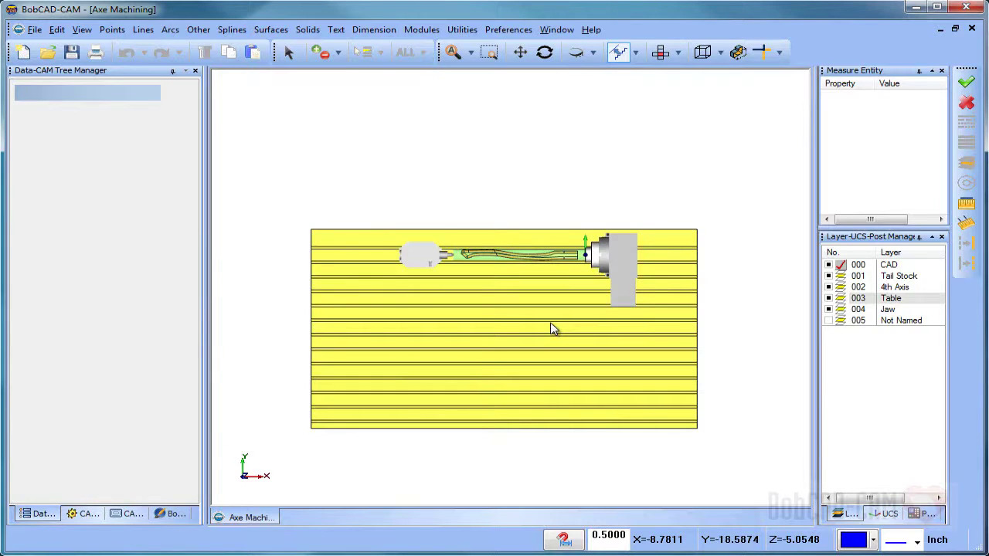
middle_click_drag(638, 369, 627, 288)
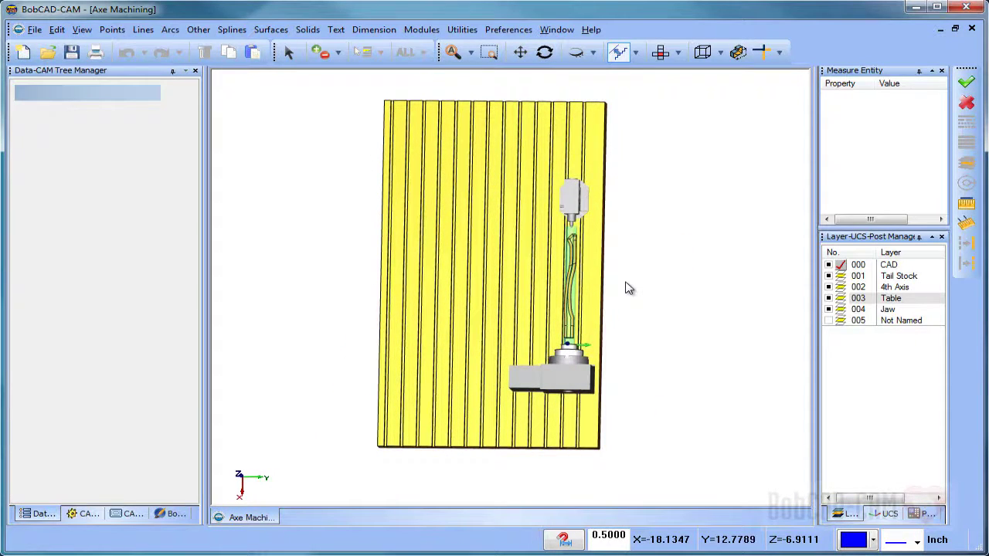
middle_click_drag(515, 406, 554, 308)
scroll(554, 308, "up", 1)
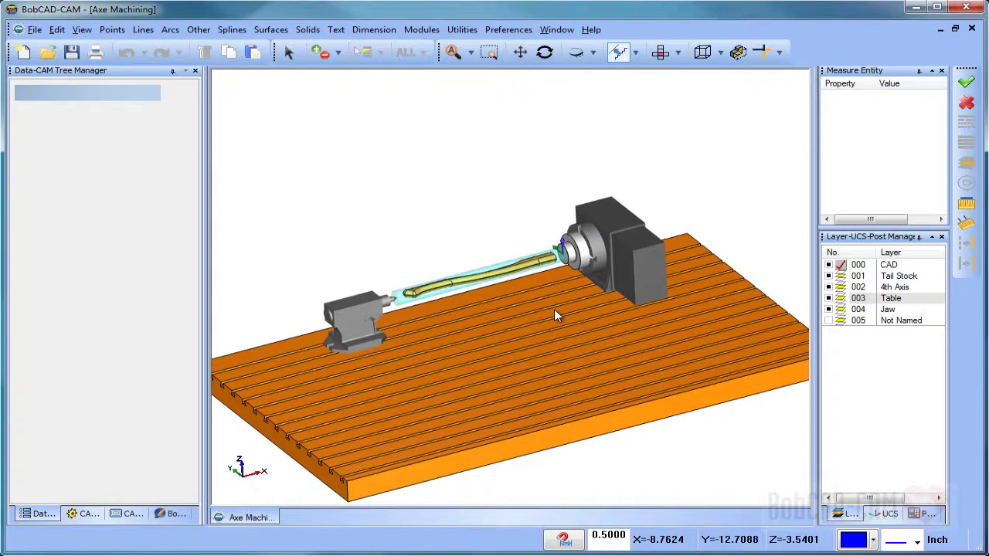
Step: Hide the Jaw, Table, 4th Axis and Tail Stock layers, leaving only the CAD layer shown
left_click(828, 320)
left_click(829, 309)
left_click(828, 298)
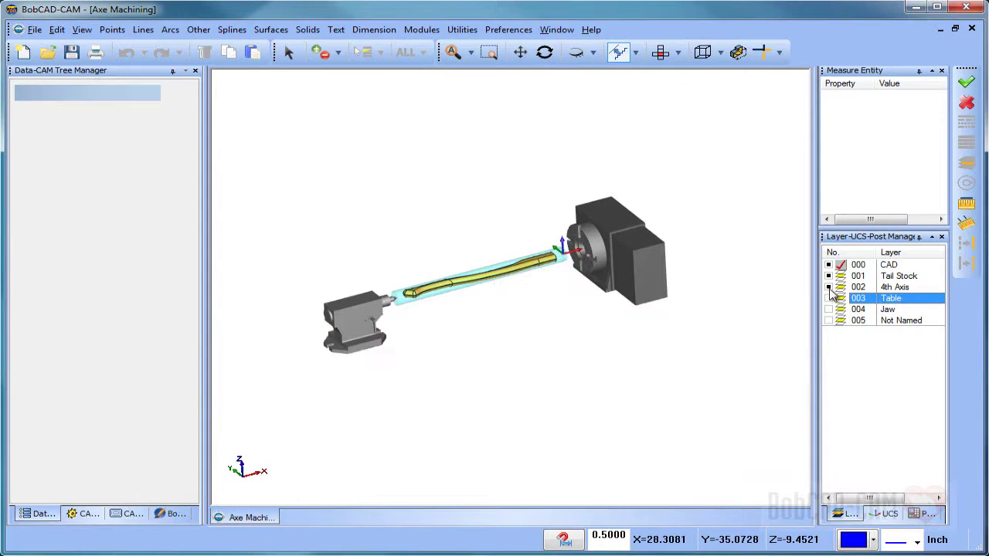
left_click(828, 287)
left_click(828, 275)
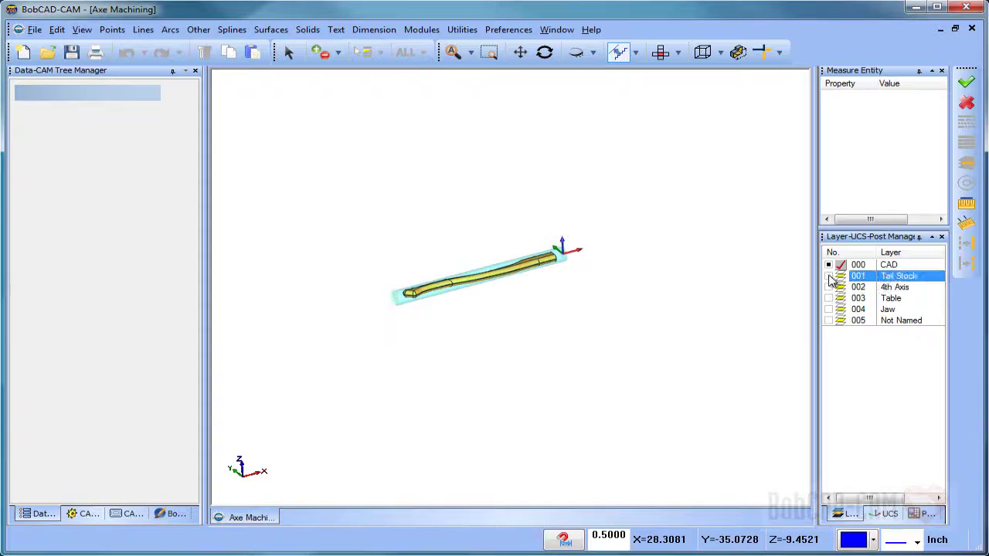
scroll(509, 274, "up", 3)
middle_click_drag(510, 274, 581, 312)
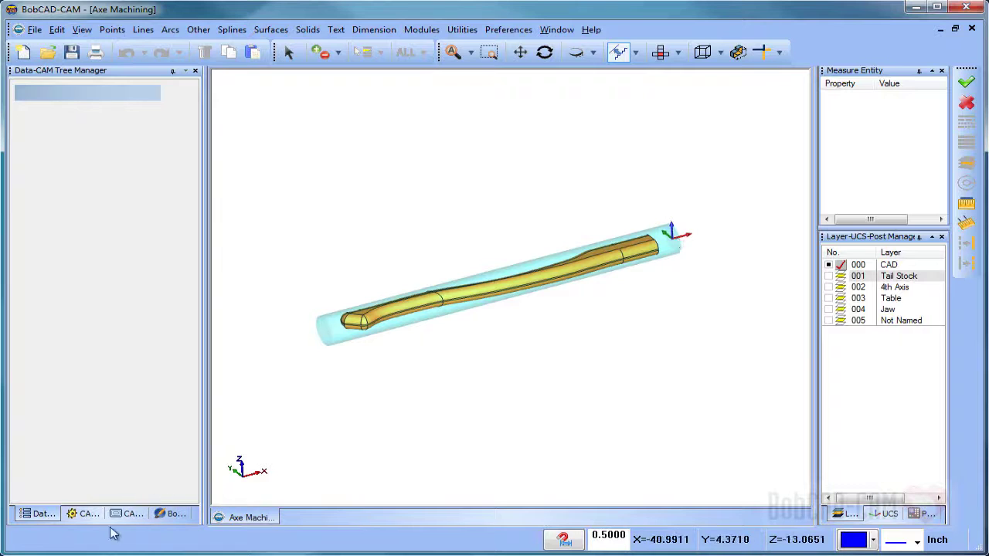
Step: Display the toolpath of the 4 Axis Rotary operation under Machine Setup - 1
left_click(131, 514)
left_click(90, 174)
left_click(104, 196)
left_click(124, 207)
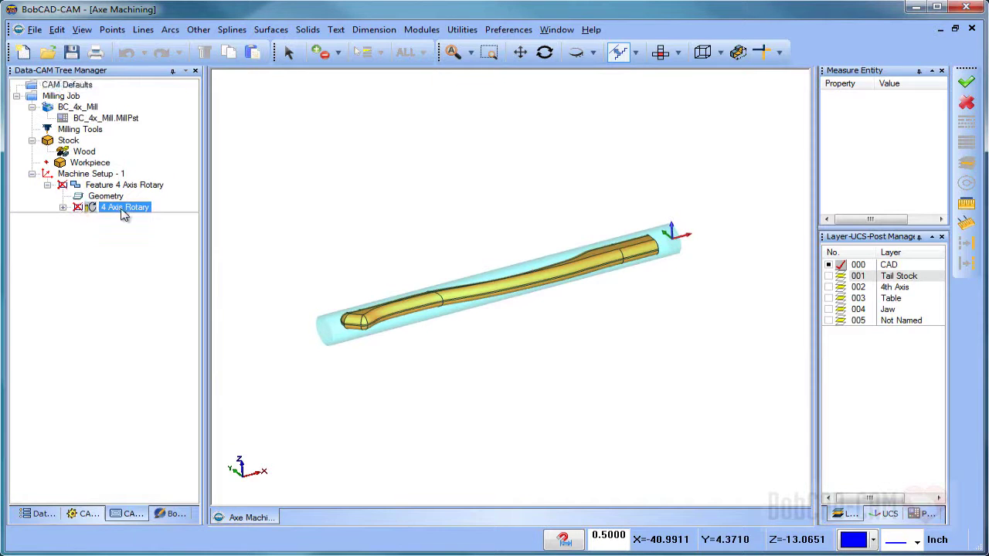
Step: Examine the rotary toolpath passes along the handle and at both of its ends
scroll(336, 344, "up", 2)
scroll(336, 340, "up", 2)
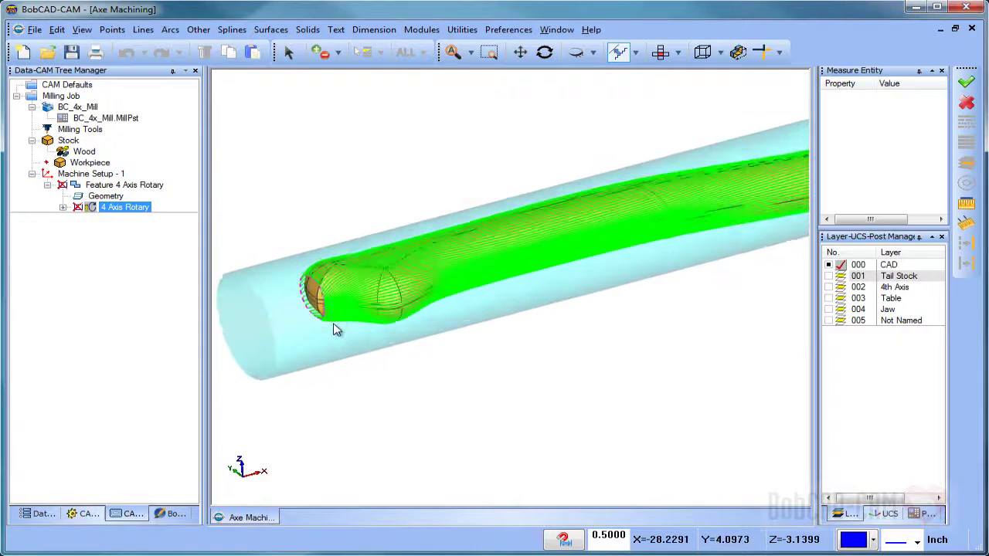
scroll(346, 312, "down", 1)
scroll(601, 271, "down", 3)
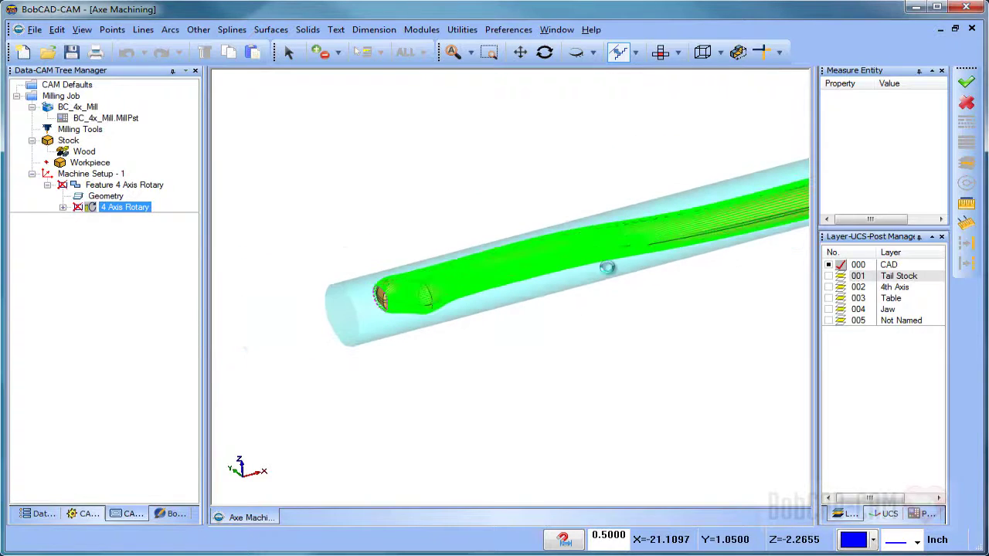
scroll(695, 283, "down", 1)
middle_click_drag(737, 282, 588, 336)
scroll(718, 261, "up", 3)
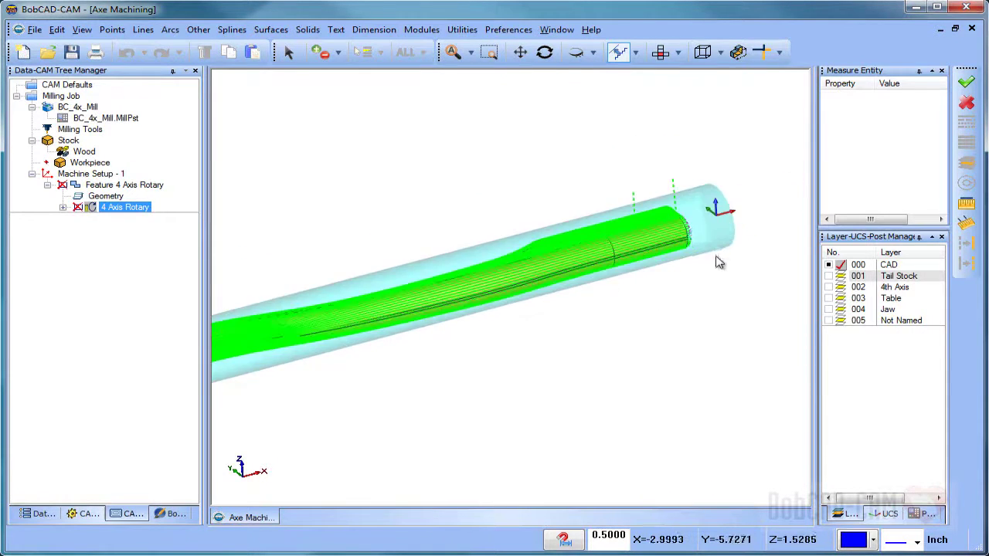
middle_click_drag(636, 247, 713, 312)
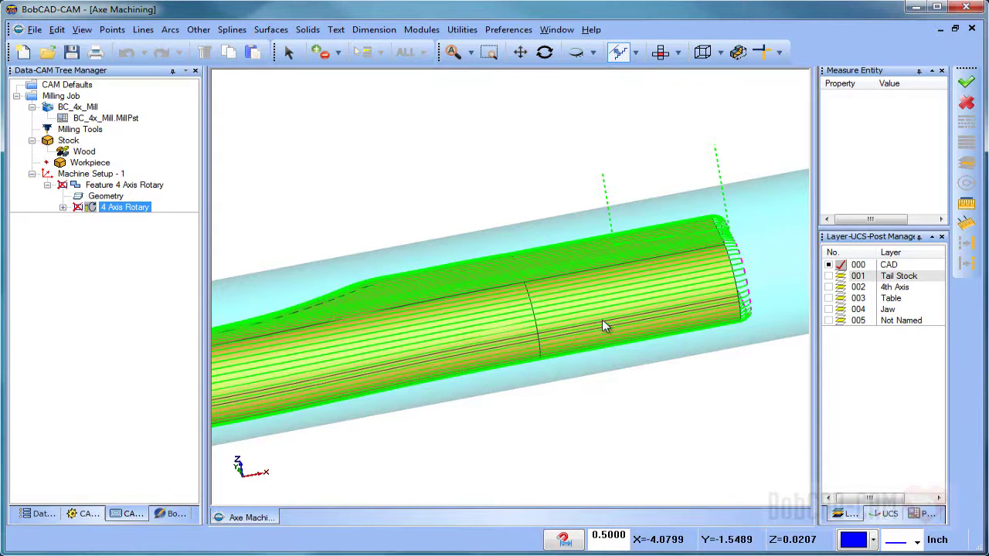
scroll(602, 319, "down", 5)
middle_click_drag(501, 313, 549, 263)
scroll(547, 261, "up", 5)
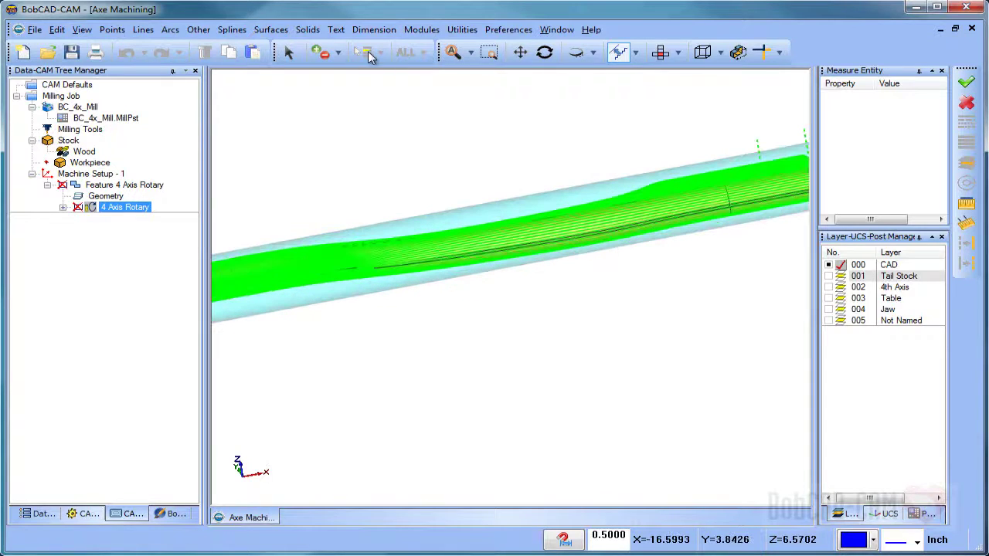
Step: Select the axe handle solid and copy it
left_click(289, 52)
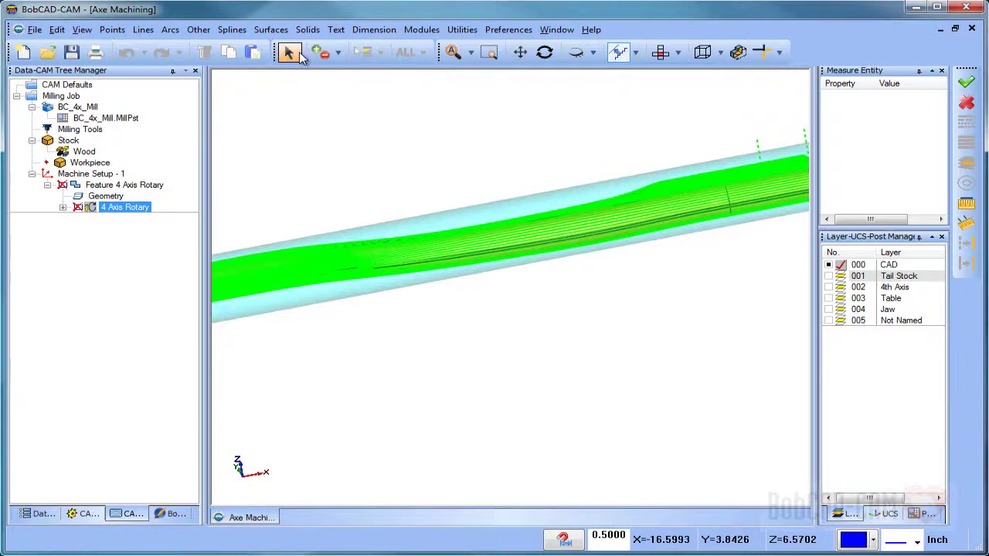
left_click(484, 238)
left_click(57, 30)
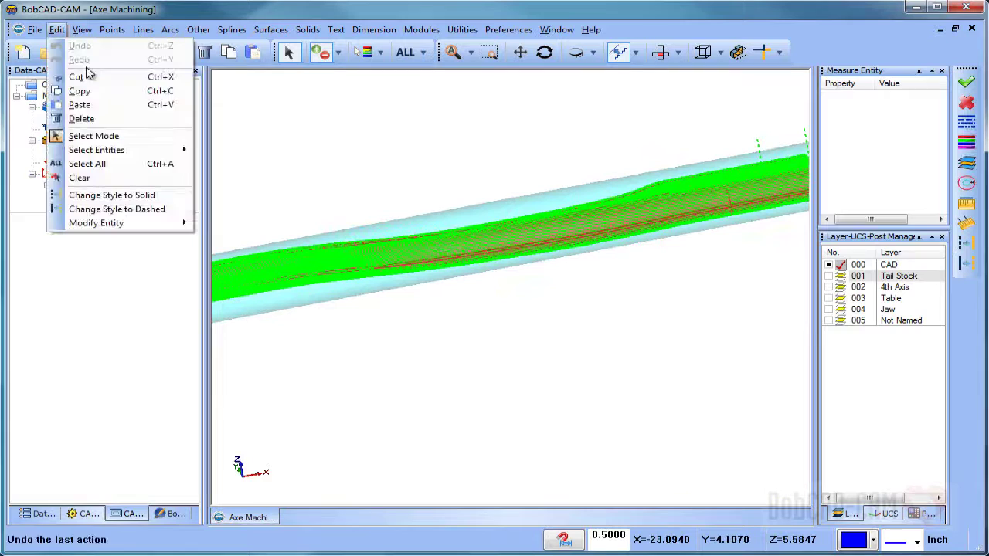
left_click(100, 94)
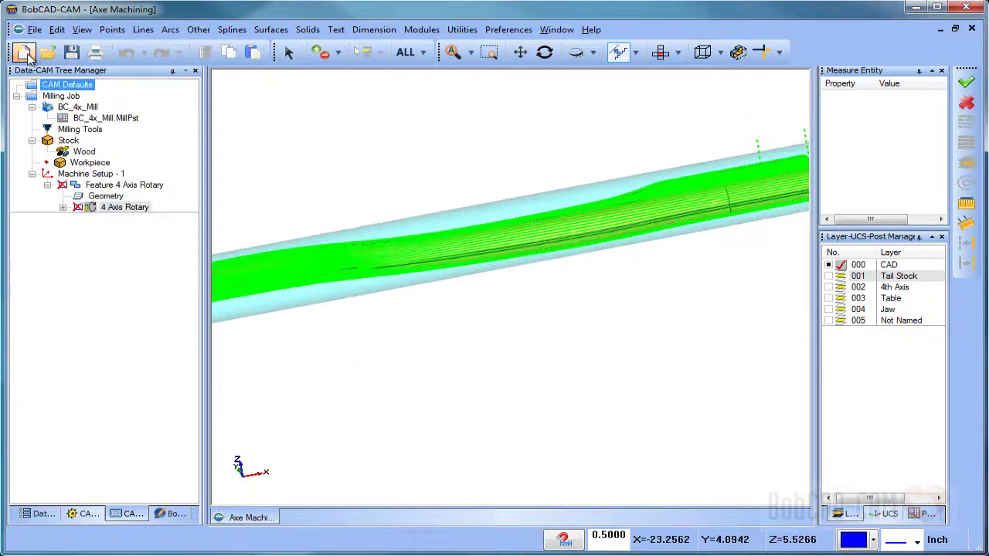
Step: Create a new file and paste the axe handle solid into it
left_click(23, 52)
left_click(58, 30)
left_click(74, 103)
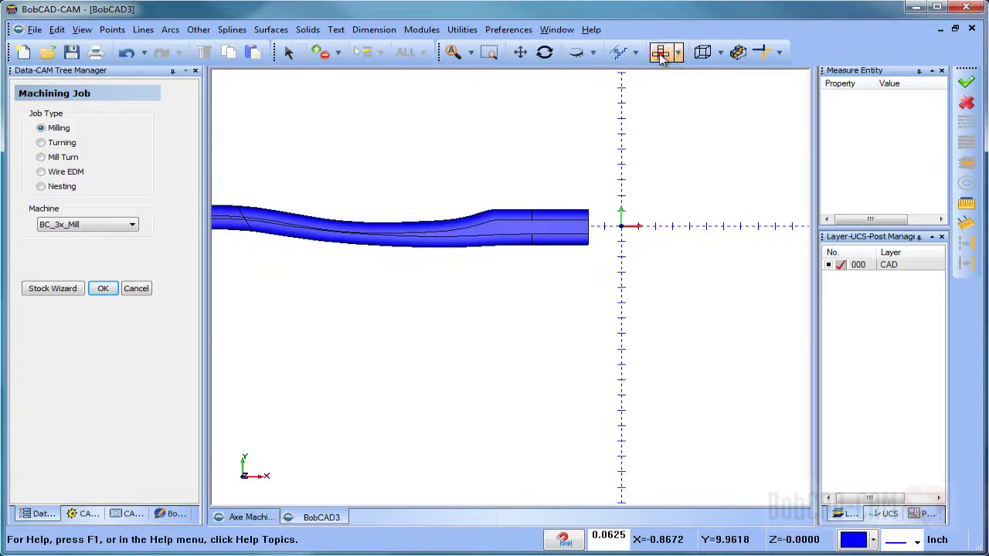
Step: Turn off the X-Y axis display in the part's display settings
left_click(509, 30)
left_click(544, 78)
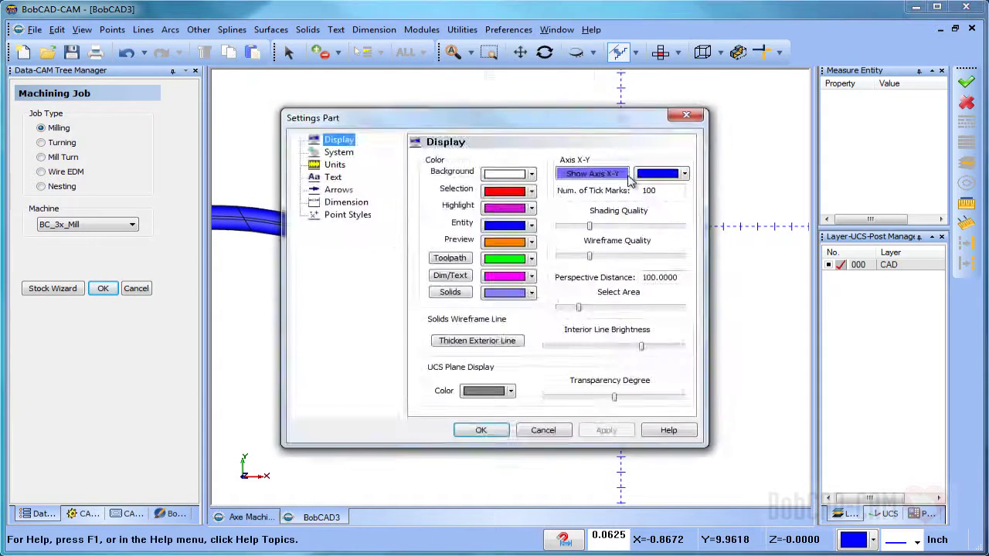
left_click(479, 429)
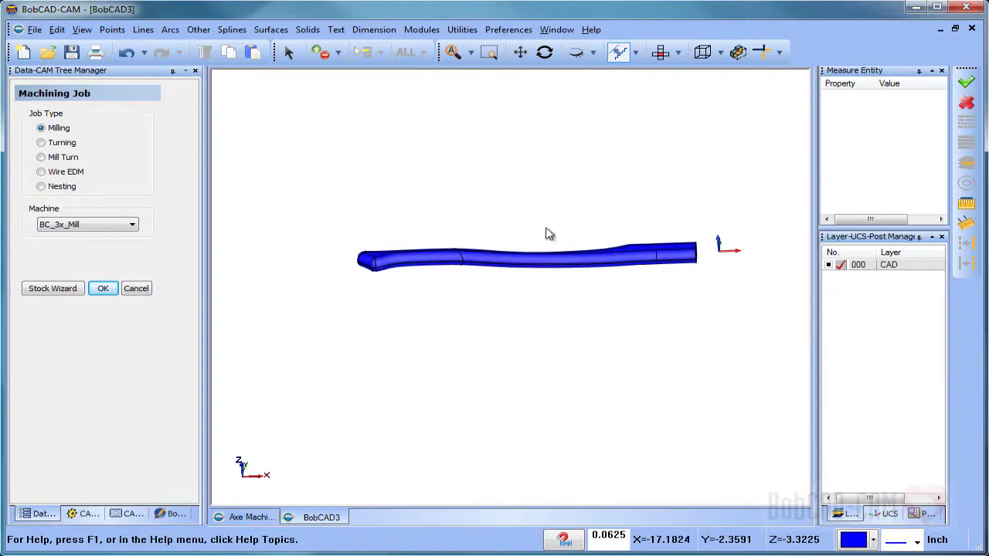
Step: Inspect the handle end-on to check how it is centred on the origin, and return to a tilted 3D view
left_click(678, 52)
left_click(679, 127)
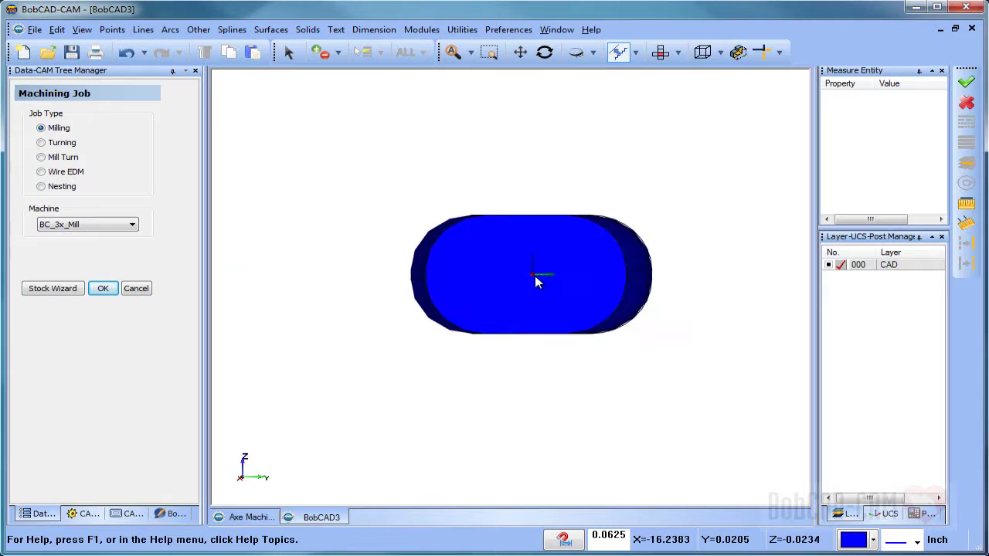
scroll(536, 276, "down", 6)
middle_click_drag(450, 292, 590, 282)
middle_click_drag(623, 338, 640, 304)
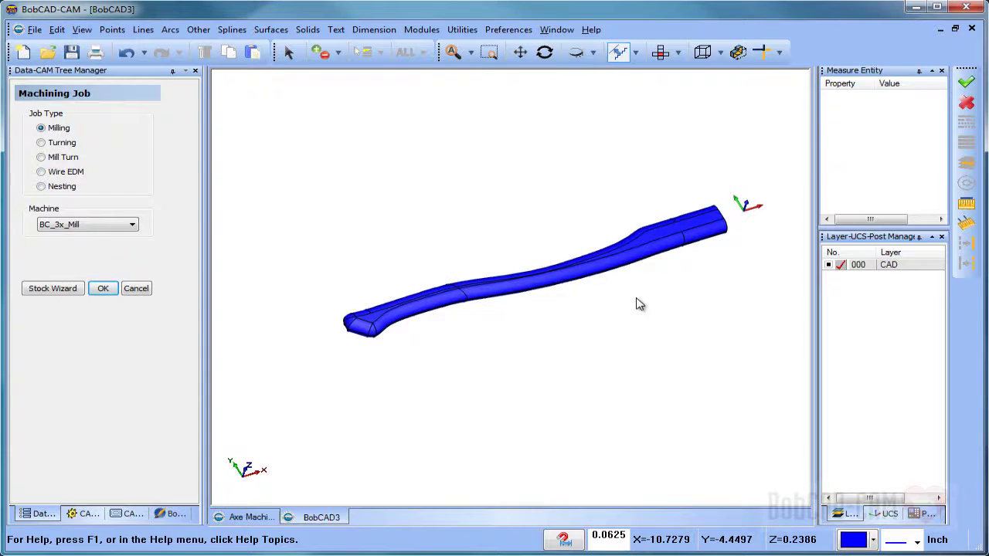
Step: Select all of the handle geometry and change its colour to orange
left_click(288, 52)
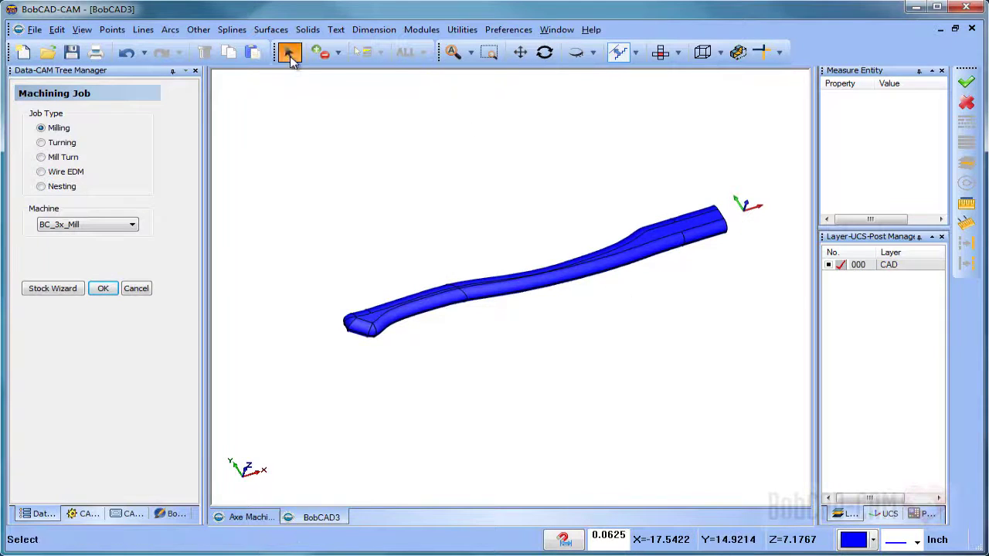
left_click(405, 52)
right_click(399, 159)
left_click(592, 280)
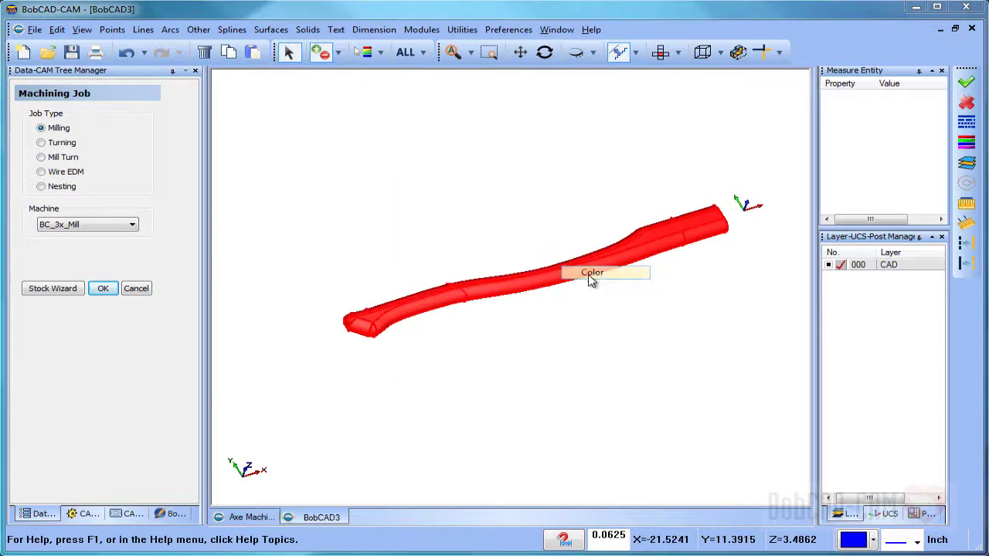
left_click(527, 348)
right_click(643, 330)
left_click(644, 333)
middle_click_drag(631, 321, 584, 312)
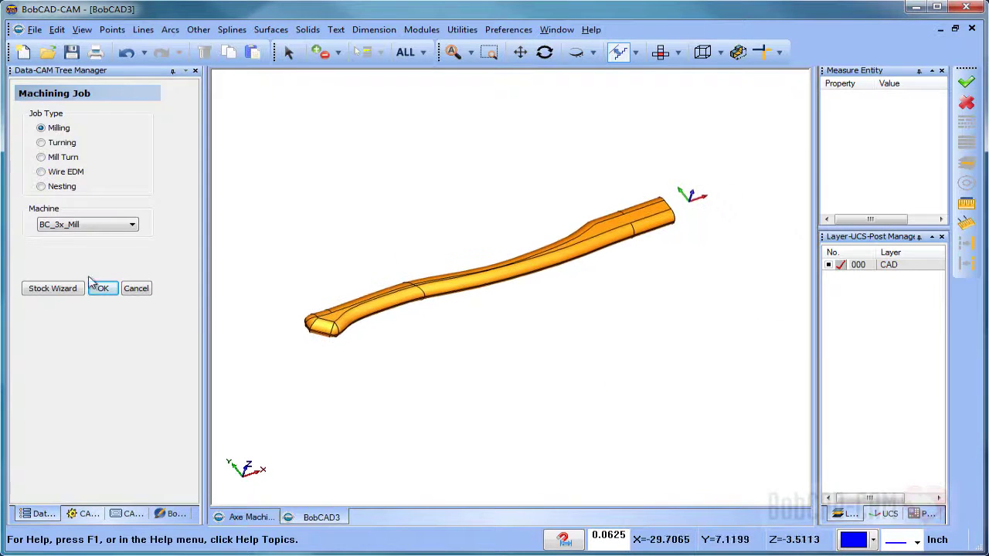
Step: Set the milling job's machine to BC_4x_Mill and start the stock wizard
left_click(89, 224)
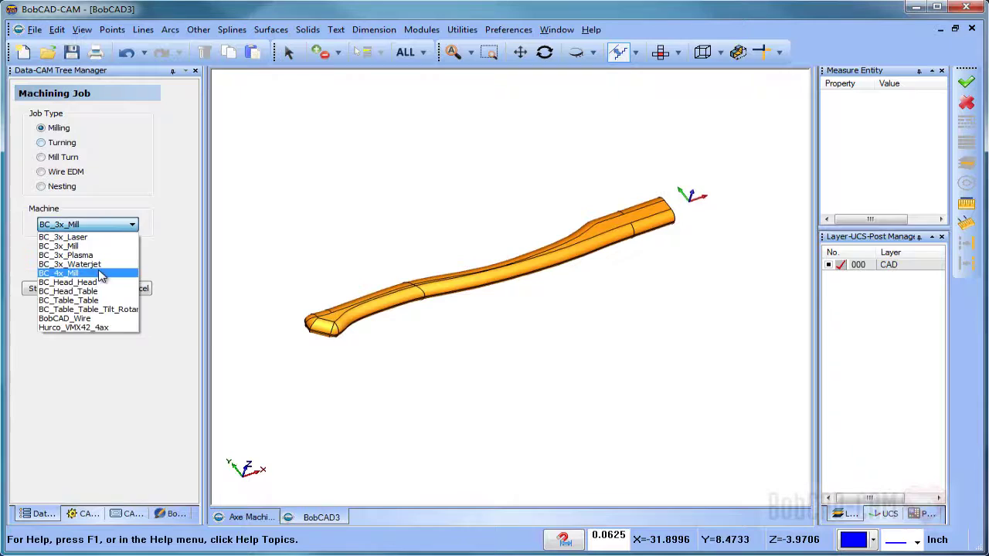
left_click(100, 276)
left_click(73, 293)
left_click(114, 230)
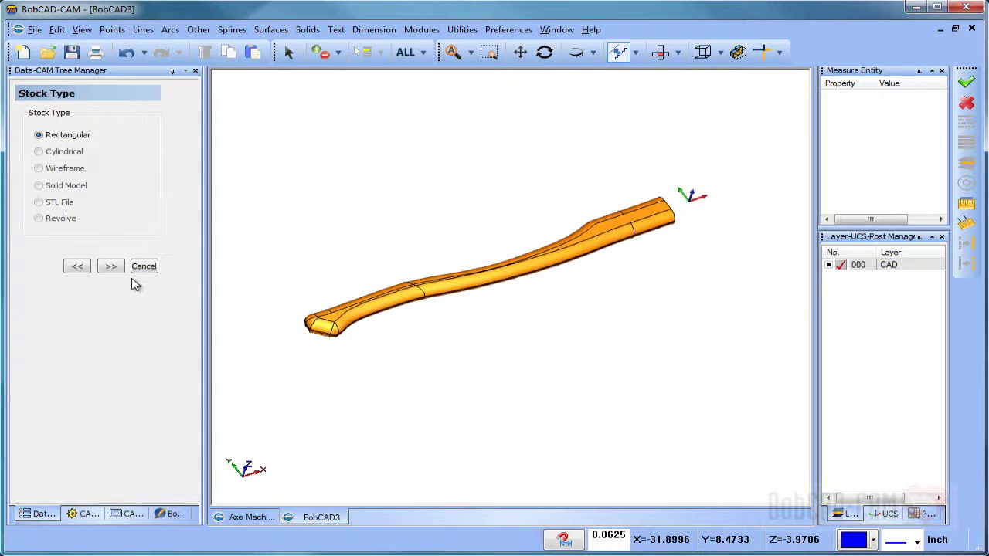
Step: Define a cylindrical stock from the handle's bounding box with its extrusion direction along the X axis
left_click(40, 152)
left_click(111, 266)
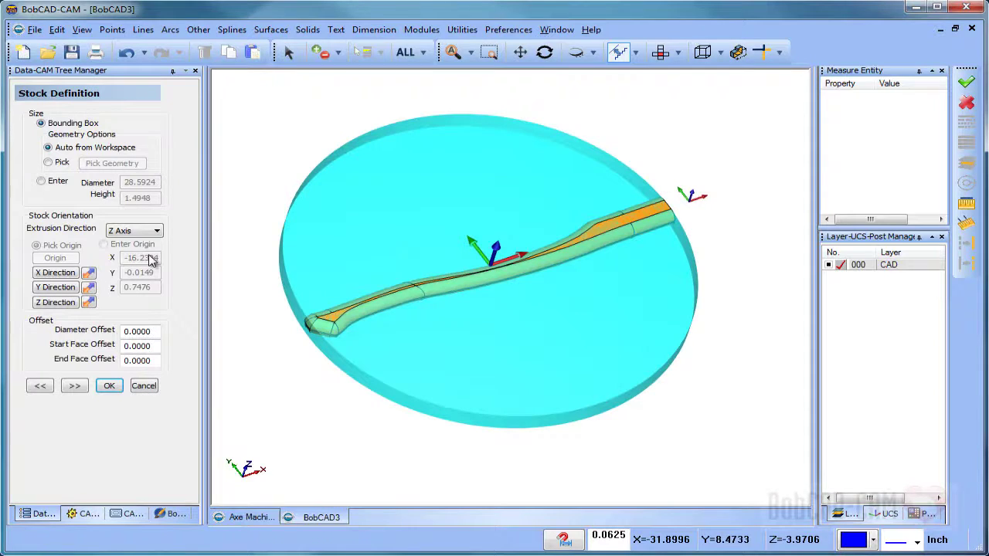
left_click(139, 231)
left_click(128, 240)
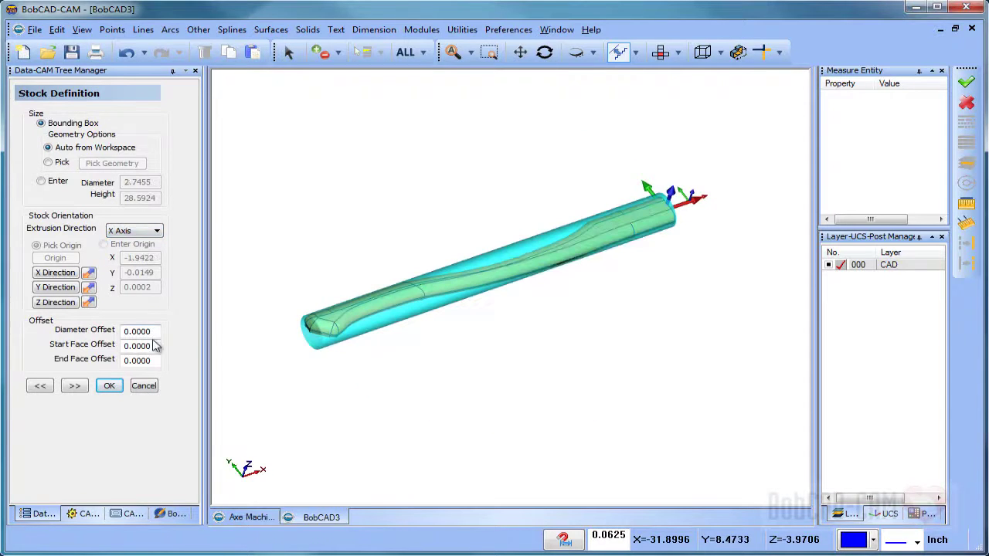
Step: Set the stock's diameter offset to 0.125 and its start and end face offsets to 2, and continue to the machine setup
double_click(153, 331)
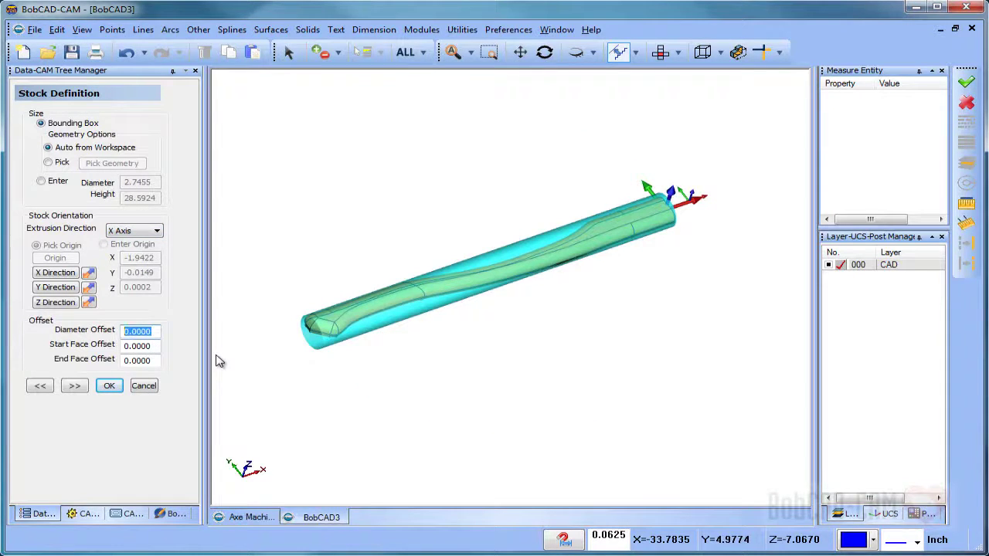
type(".1")
double_click(154, 345)
type("2")
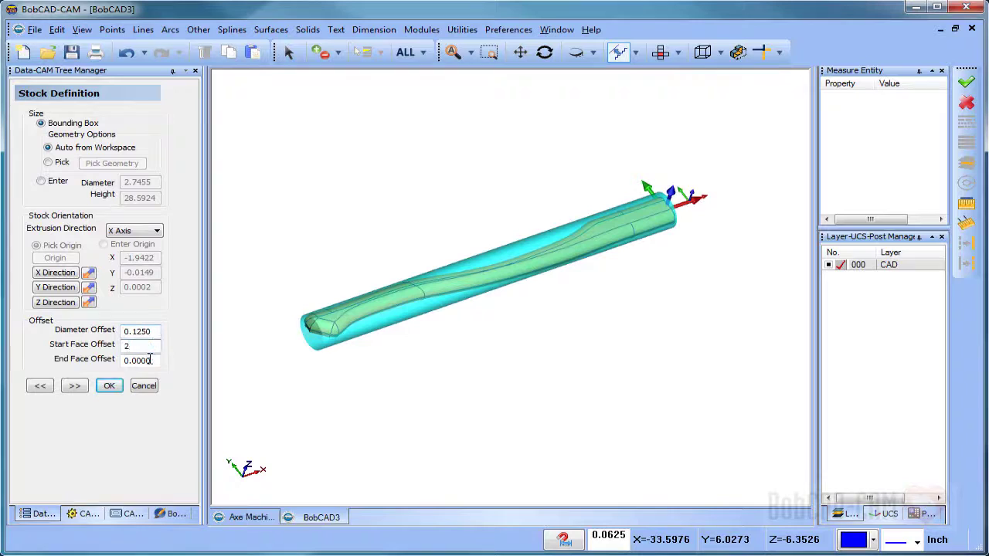
double_click(150, 359)
type("2")
left_click(156, 346)
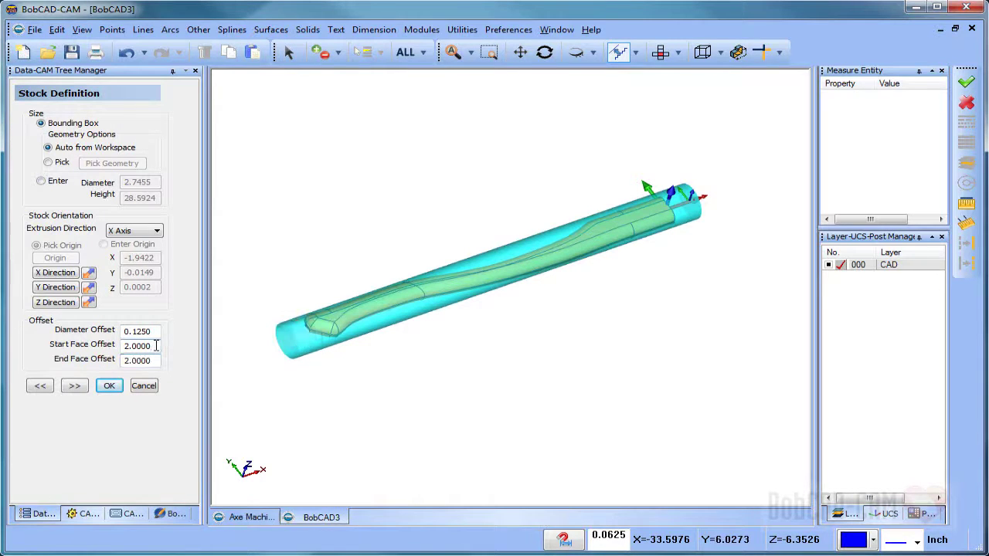
left_click(75, 386)
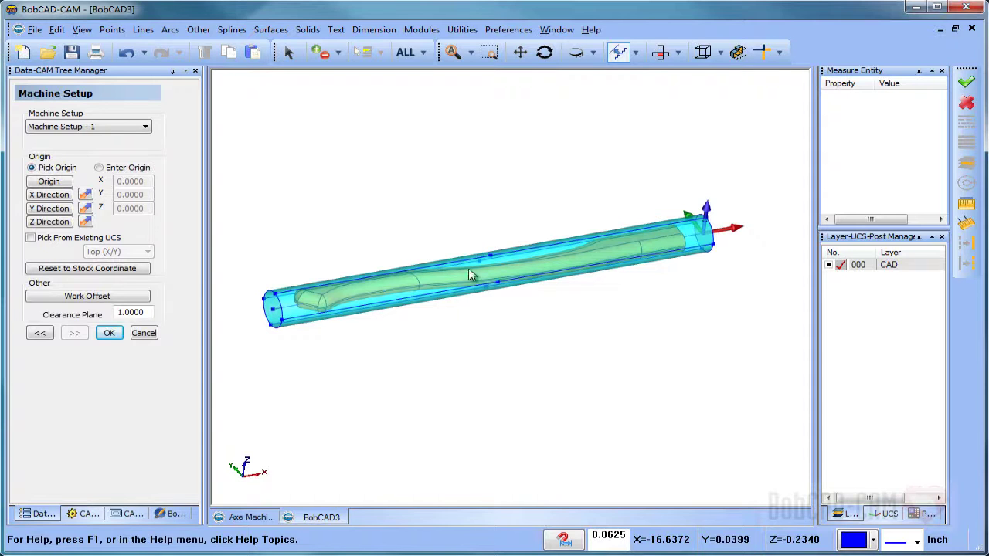
Step: Copy the blue stock wireframe by picking it by colour, clear the selection and finish the machining job setup
left_click(425, 54)
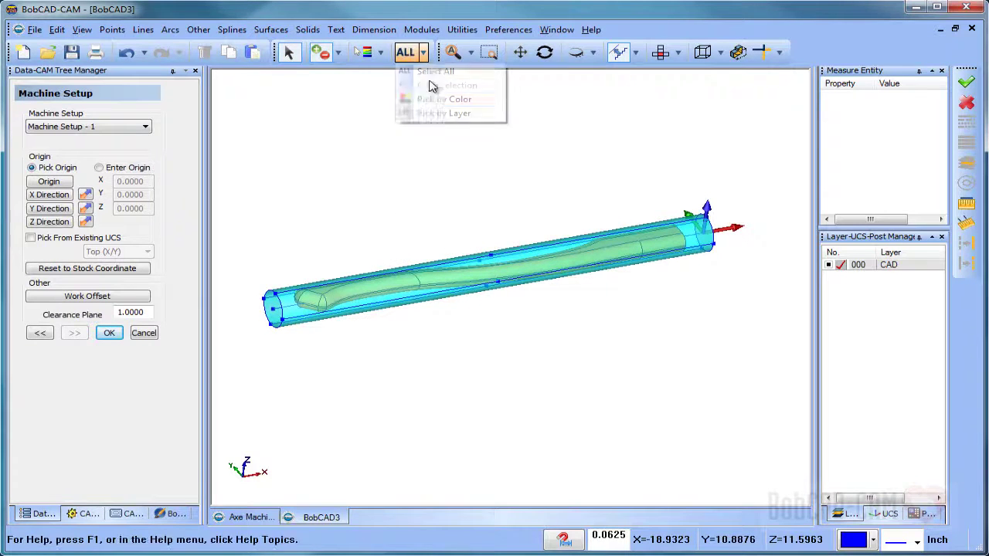
left_click(431, 100)
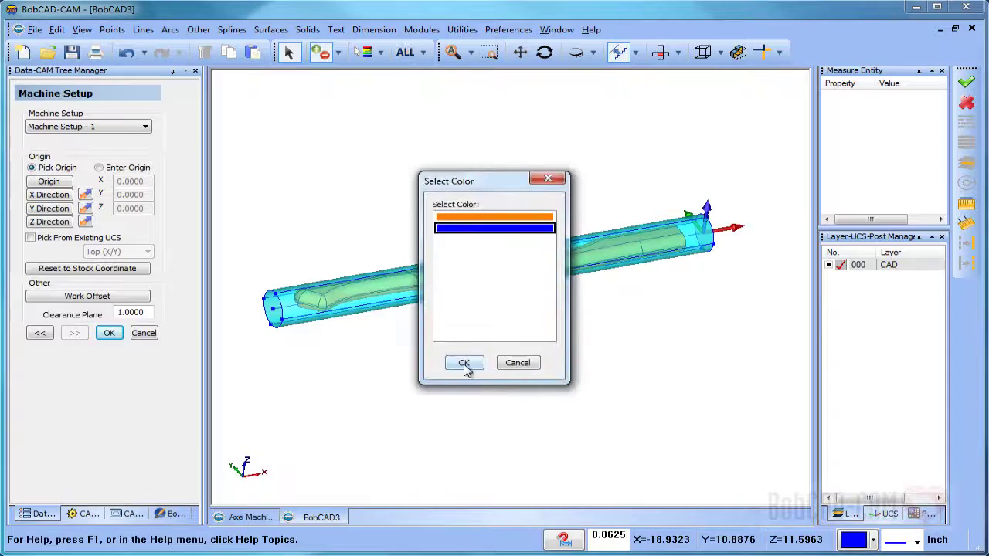
left_click(463, 362)
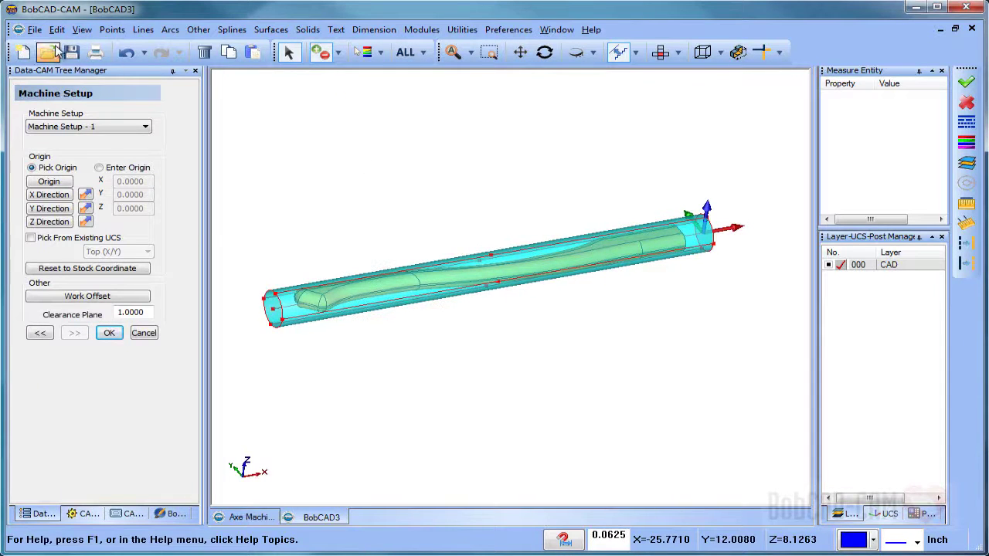
left_click(57, 29)
left_click(91, 89)
right_click(338, 147)
left_click(373, 169)
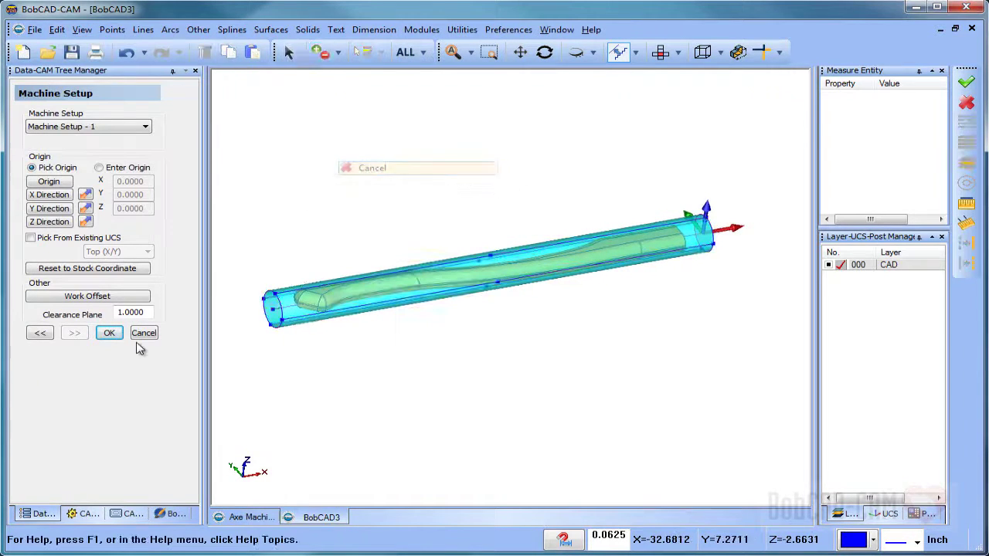
left_click(109, 333)
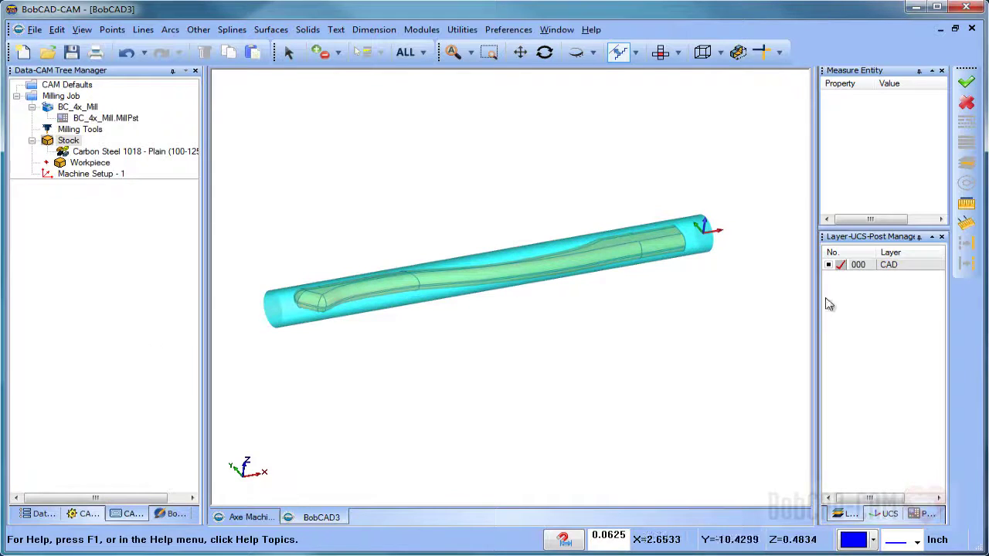
Step: Paste the copied stock wireframe onto a new layer, with the CAD layer hidden
right_click(902, 268)
left_click(919, 271)
left_click(829, 264)
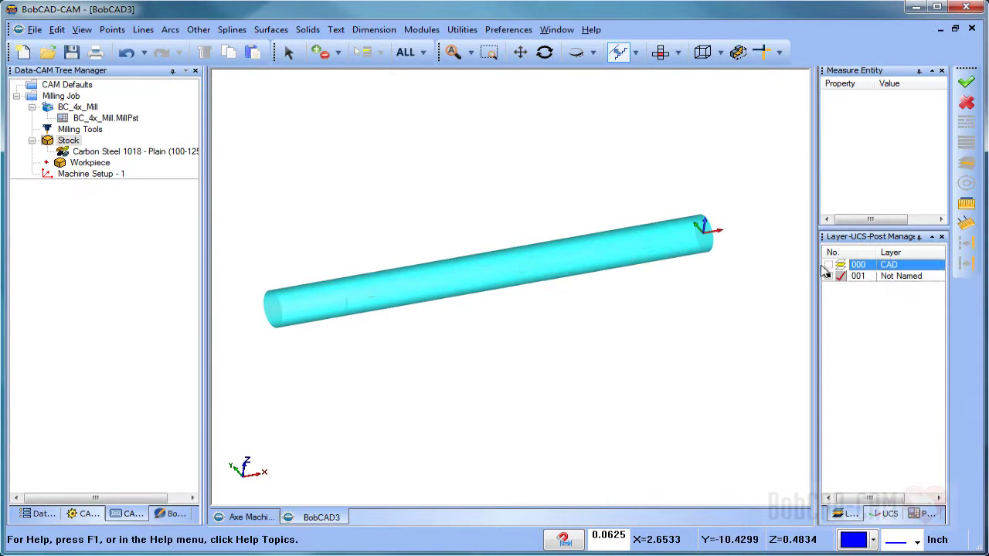
left_click(56, 30)
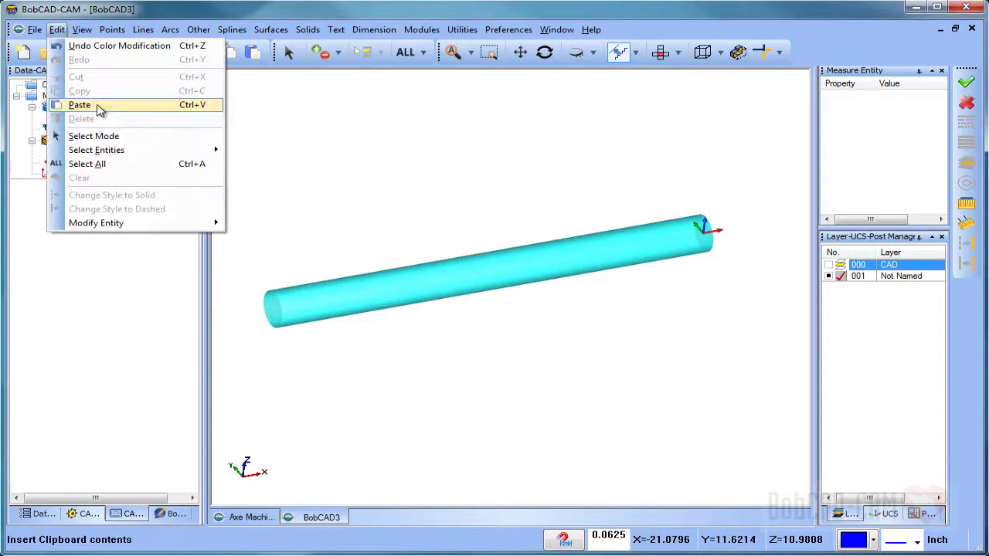
left_click(85, 105)
Step: Rename the new layer as Stock
right_click(896, 278)
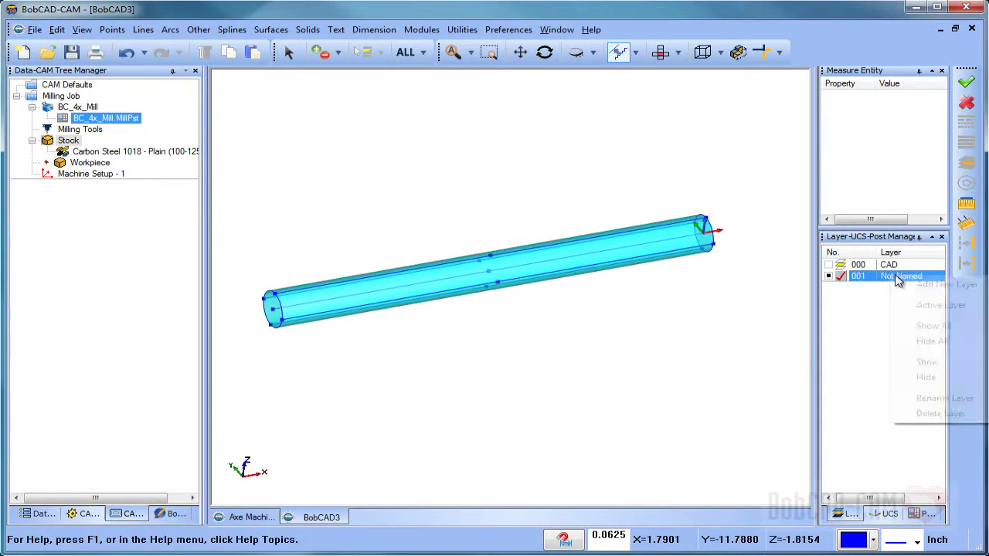
left_click(938, 399)
type("Stock")
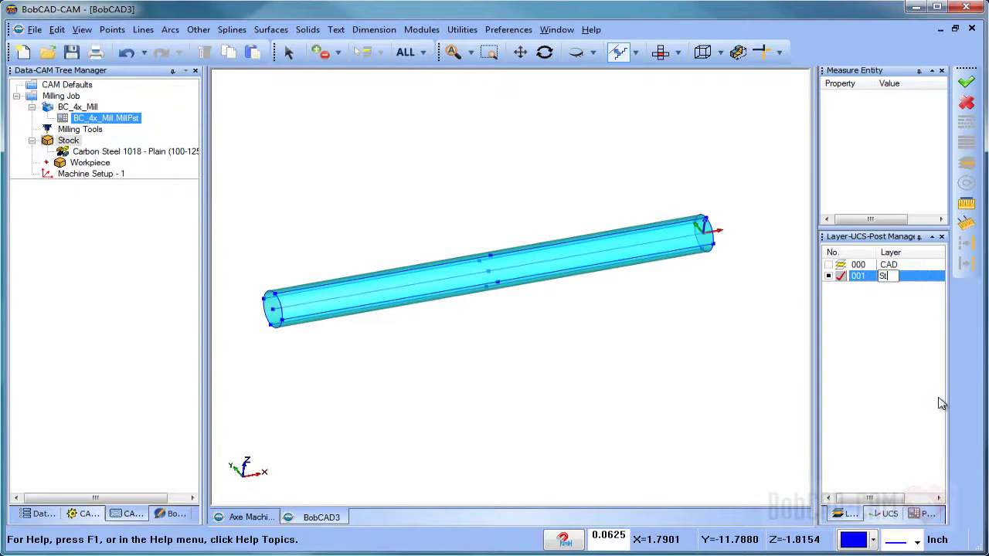
Step: Add another layer, hide the Stock layer and show the handle on the CAD layer from the top
right_click(917, 285)
left_click(933, 285)
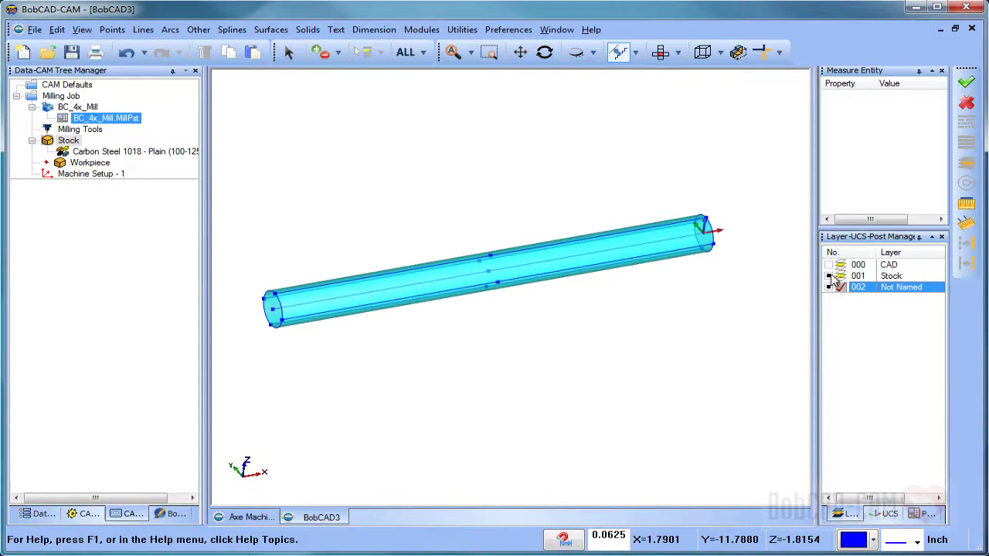
left_click(830, 277)
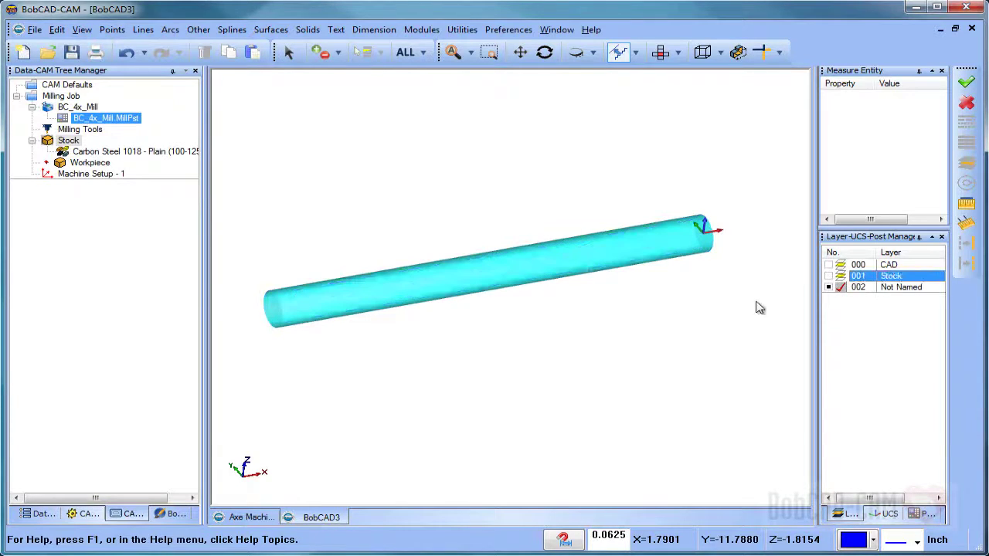
left_click(670, 52)
Step: Change the stock material from the library to Wood in the Wood group
right_click(83, 178)
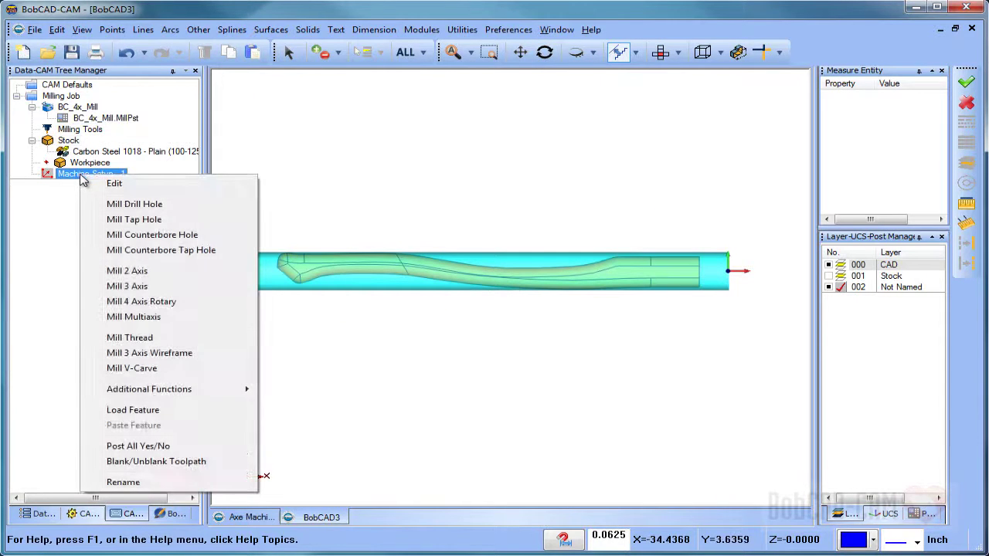
left_click(101, 151)
right_click(131, 153)
left_click(158, 160)
left_click(153, 247)
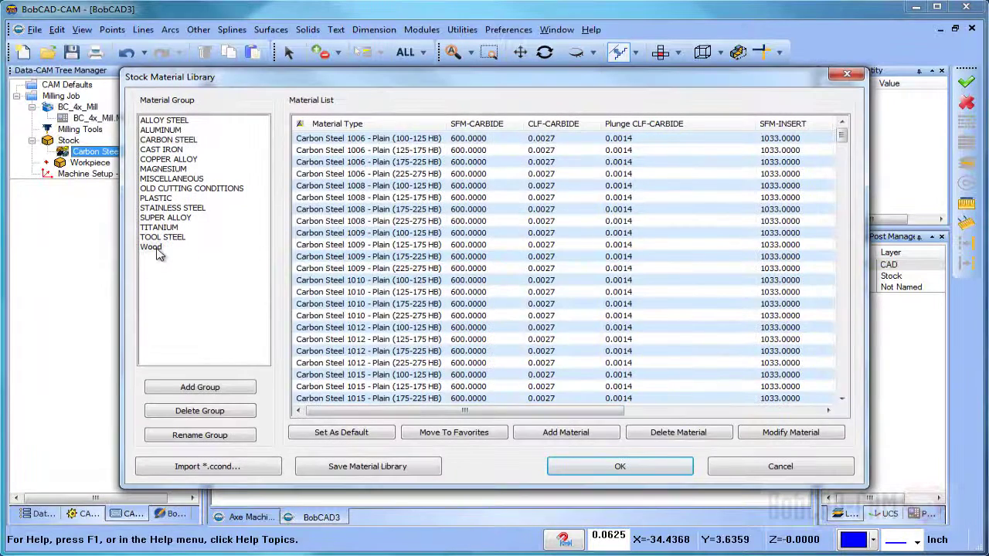
left_click(467, 139)
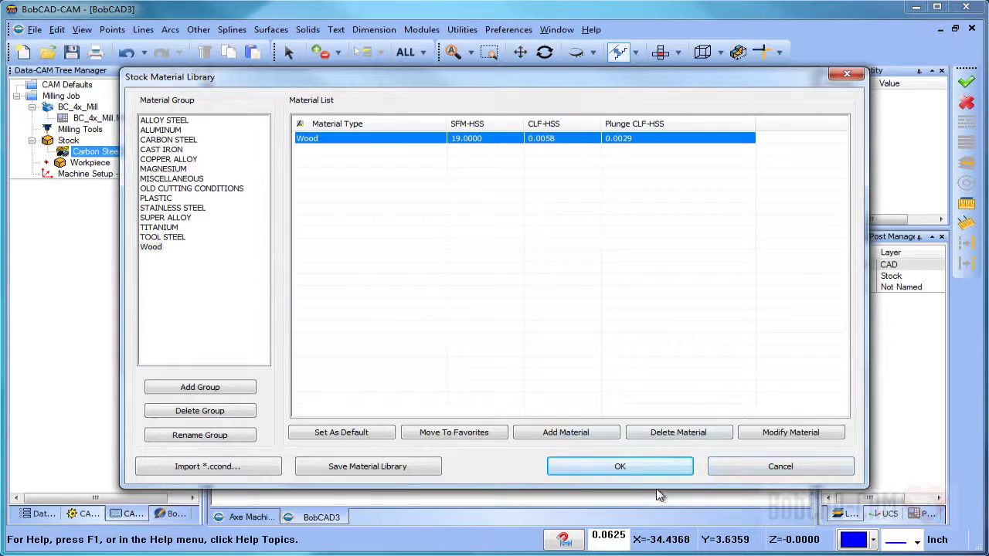
left_click(646, 467)
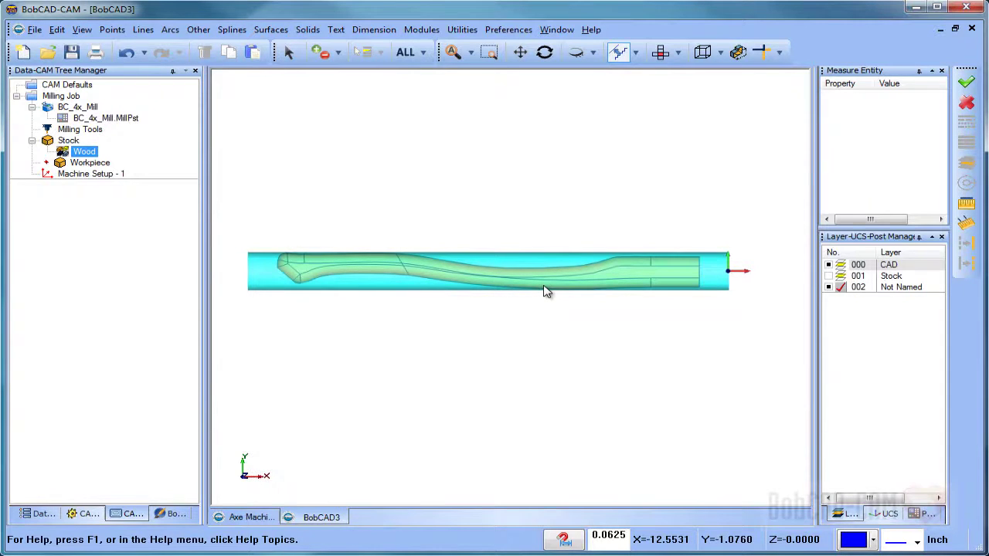
Step: Add a Mill 4 Axis Rotary feature with a 0.25 corner radius on the roughing tool, and compute its toolpath
right_click(96, 177)
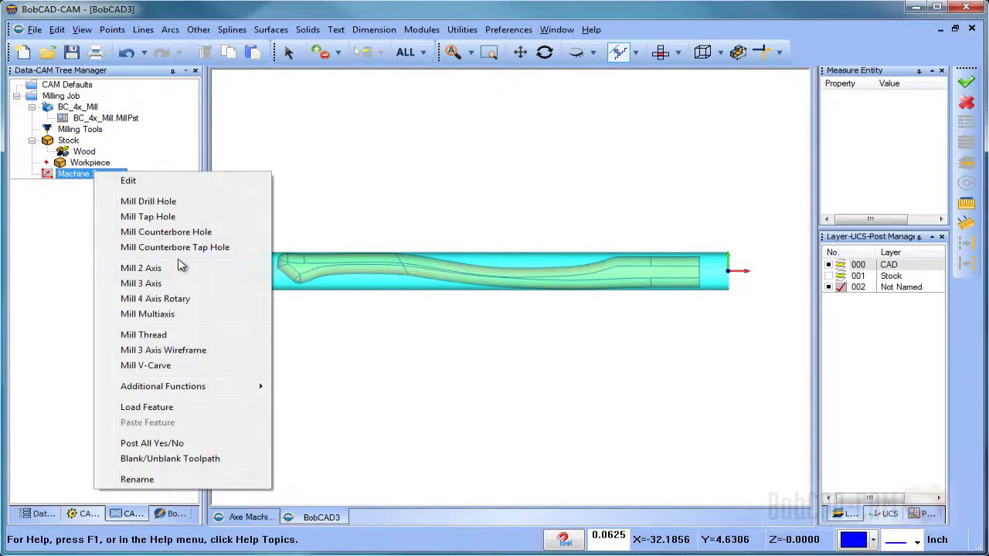
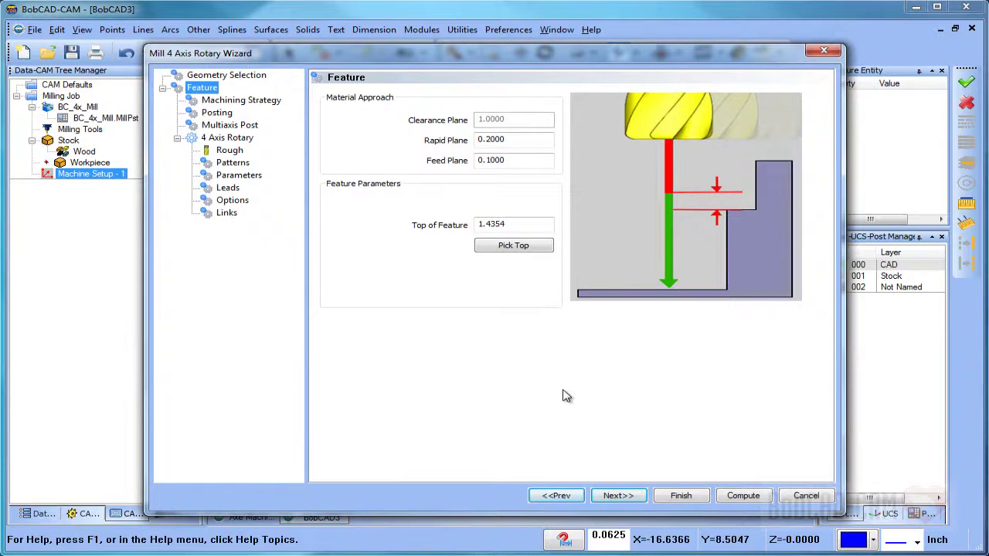
left_click(229, 151)
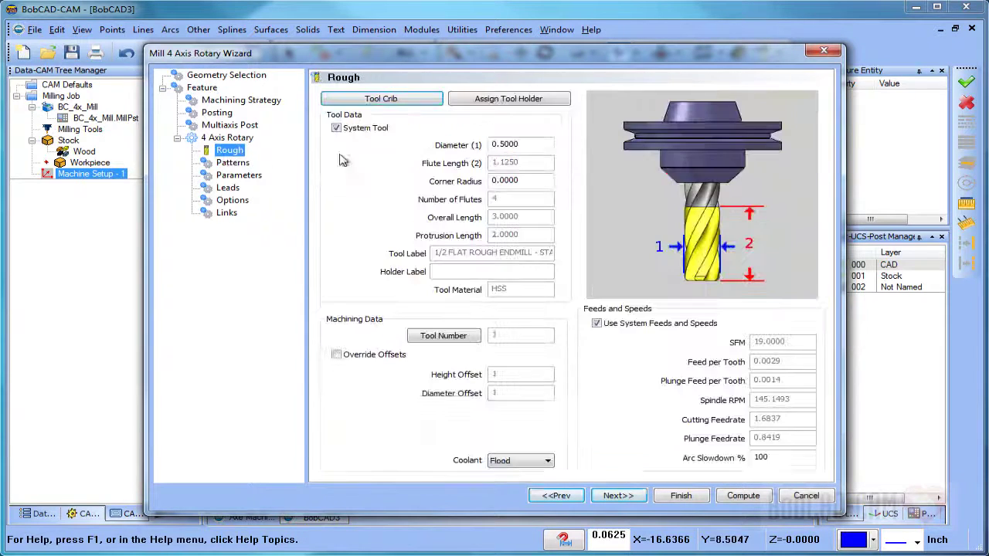
left_click_drag(532, 180, 431, 182)
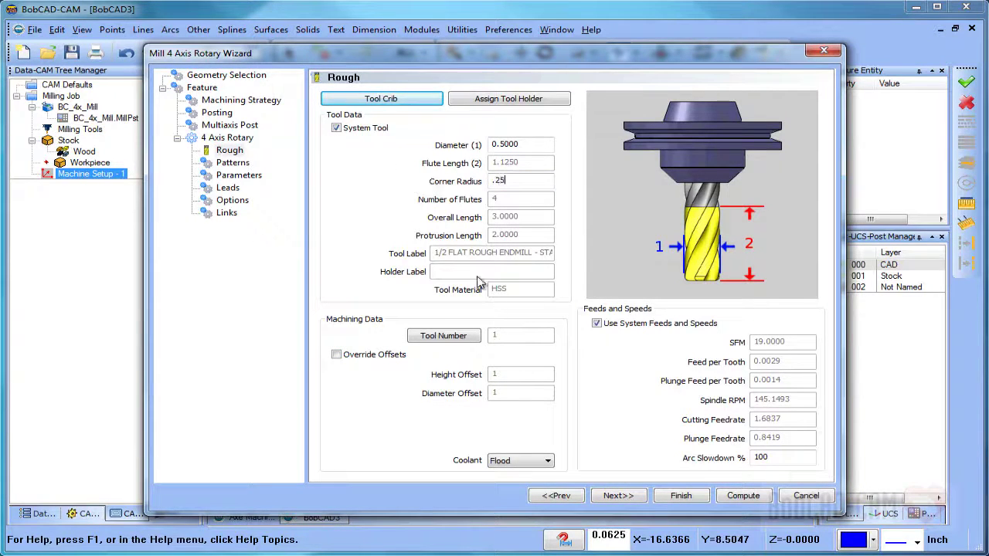
left_click(615, 496)
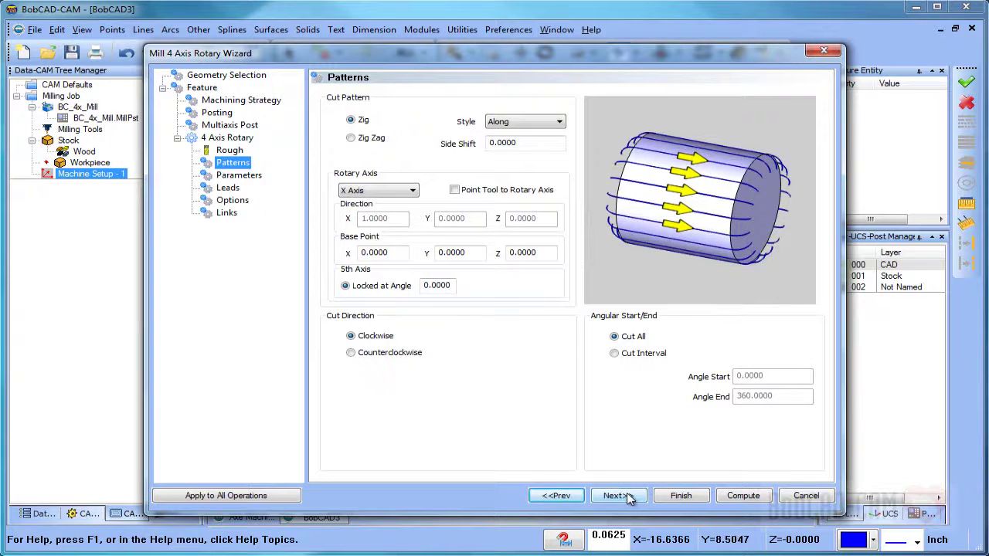
left_click(741, 496)
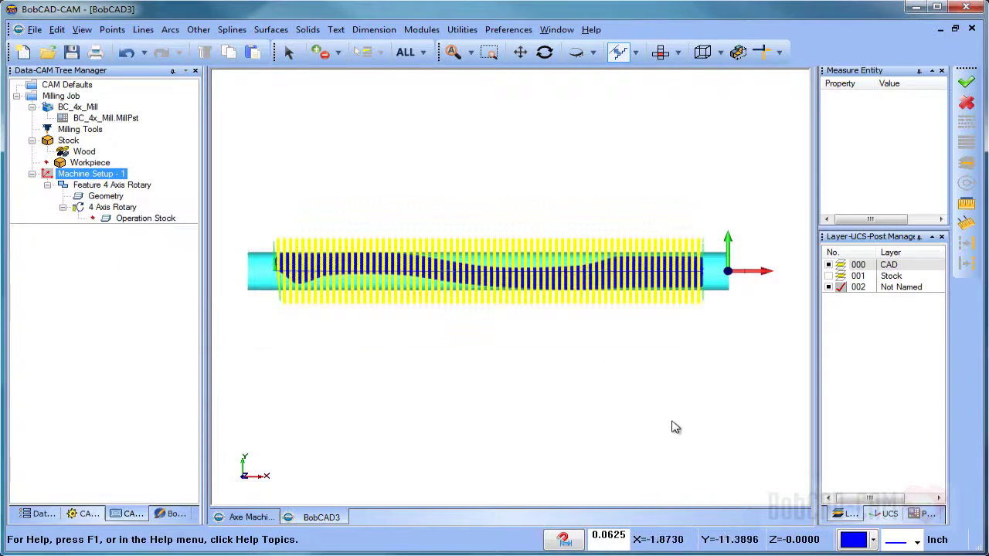
Step: Examine the rotary toolpath closely around the knob end of the axe handle
middle_click_drag(607, 344, 309, 252)
scroll(478, 312, "up", 5)
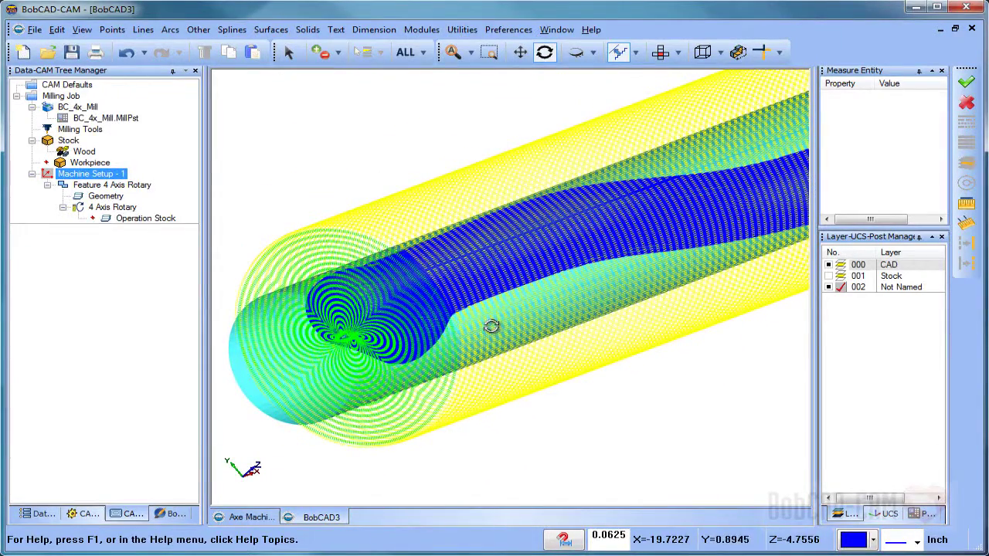
scroll(517, 320, "down", 5)
middle_click_drag(551, 309, 514, 327)
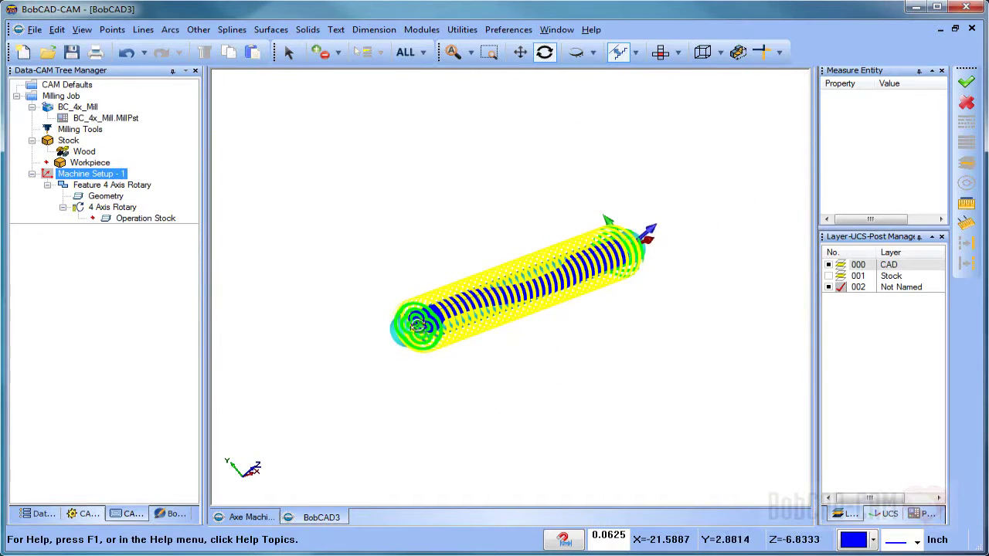
scroll(464, 309, "up", 8)
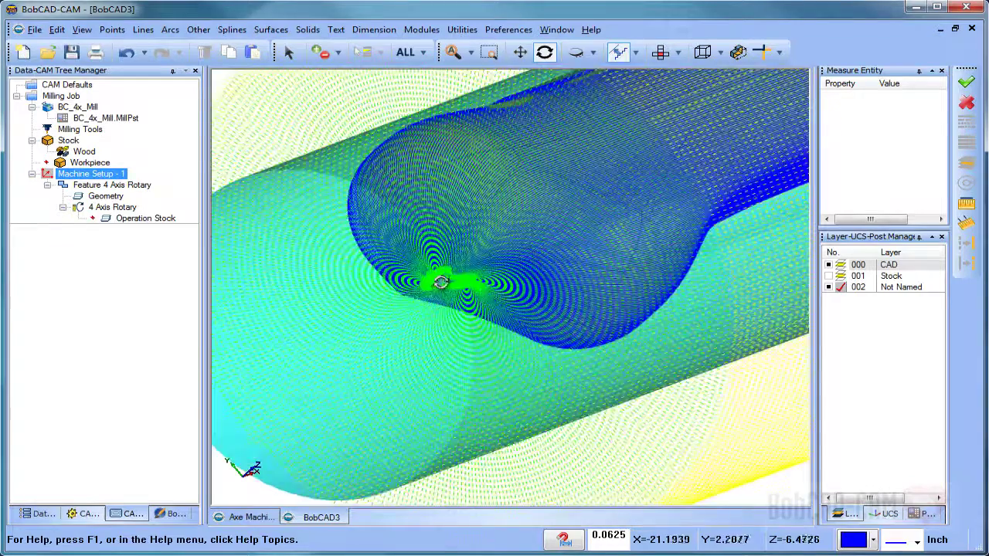
scroll(441, 282, "up", 5)
middle_click_drag(454, 303, 471, 293)
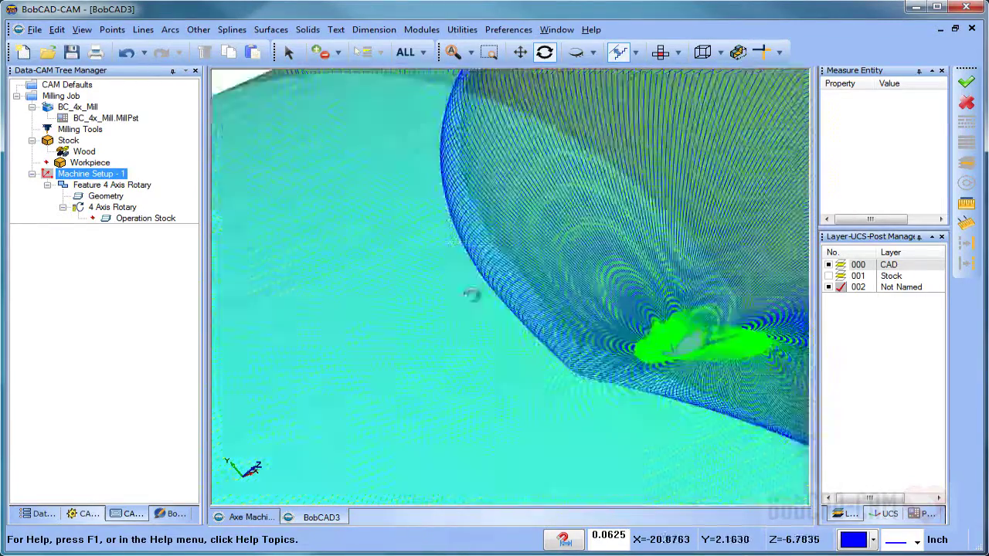
scroll(466, 289, "down", 10)
scroll(494, 278, "up", 4)
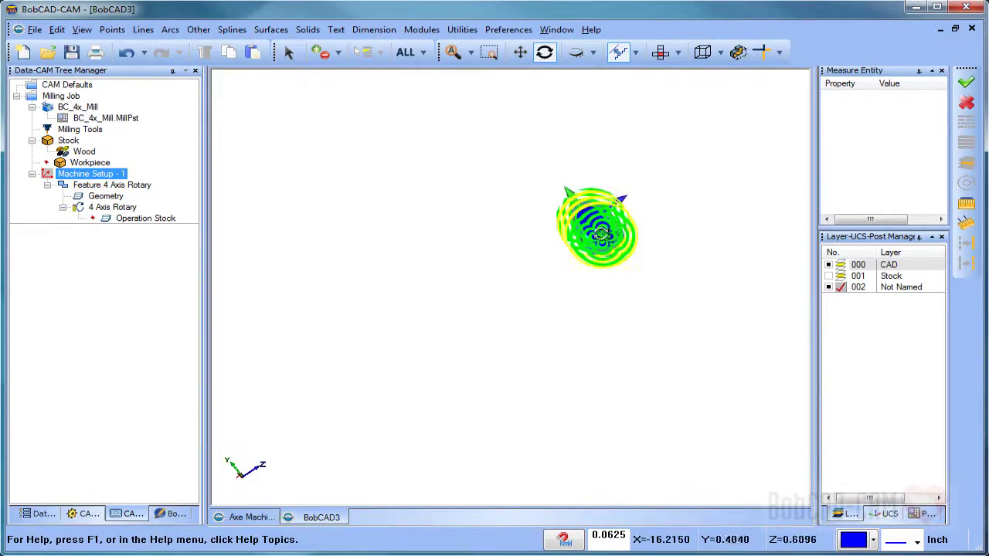
Step: Inspect the rotary toolpath from the right end view and along the full length of the handle
left_click_drag(601, 233, 656, 99)
left_click(677, 52)
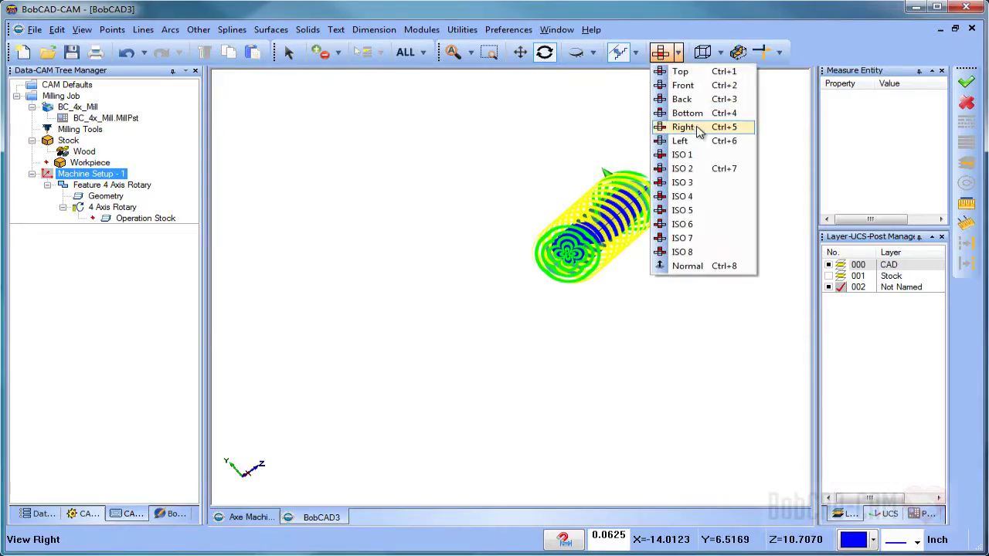
left_click(683, 127)
scroll(610, 231, "up", 8)
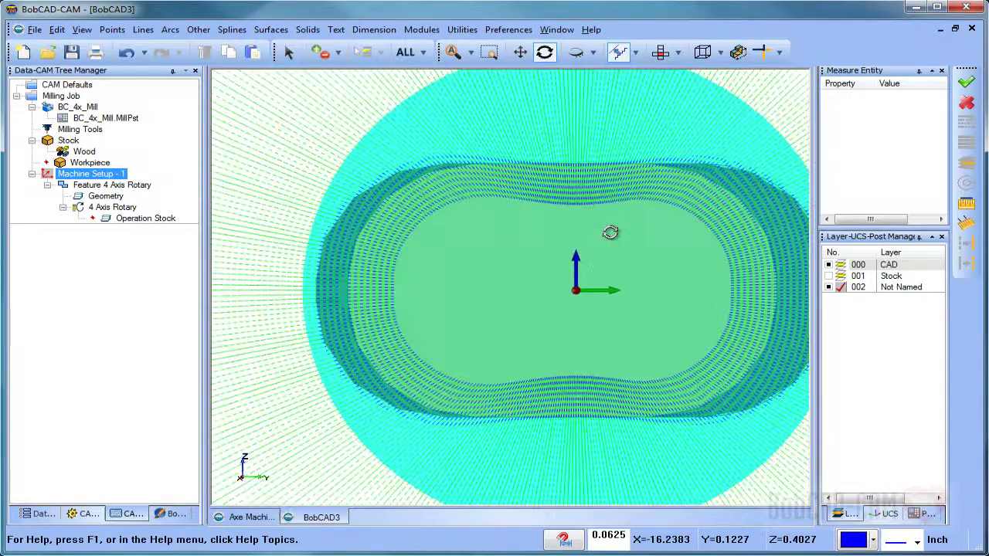
scroll(610, 231, "down", 6)
left_click_drag(559, 250, 469, 254)
scroll(468, 298, "up", 5)
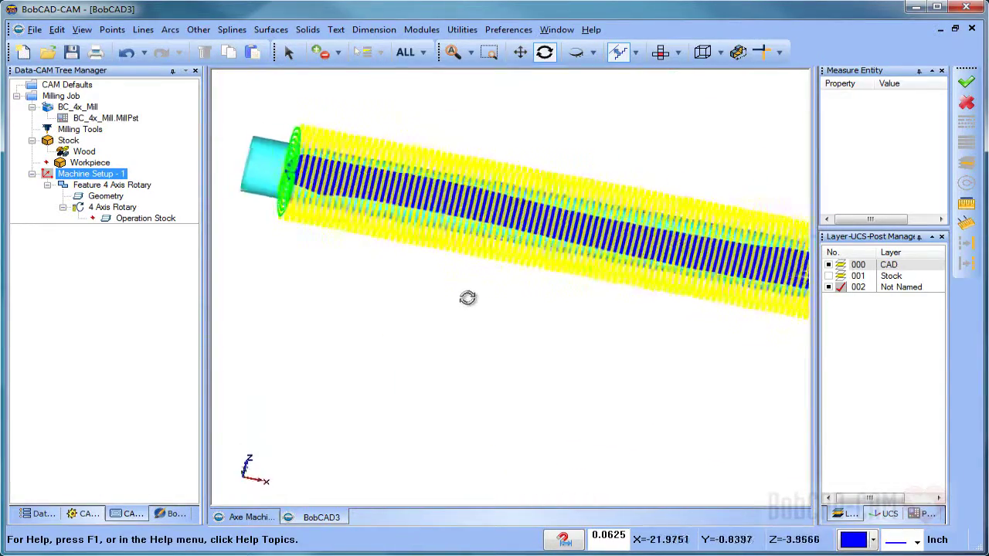
scroll(468, 297, "down", 5)
left_click_drag(601, 285, 379, 319)
Step: Edit the 4 Axis Rotary feature's cut pattern to Zig Zag with the Along style
left_click(108, 187)
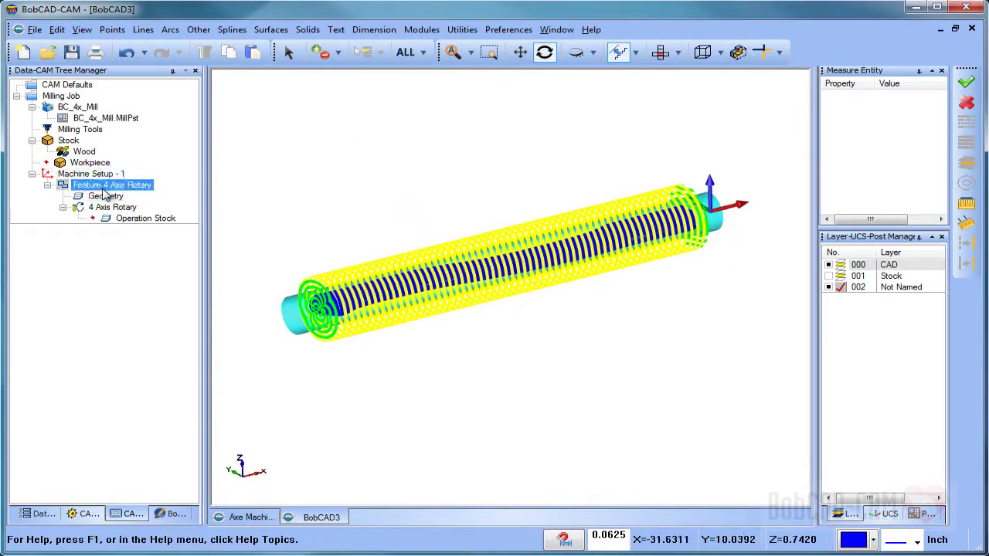
right_click(124, 183)
left_click(182, 185)
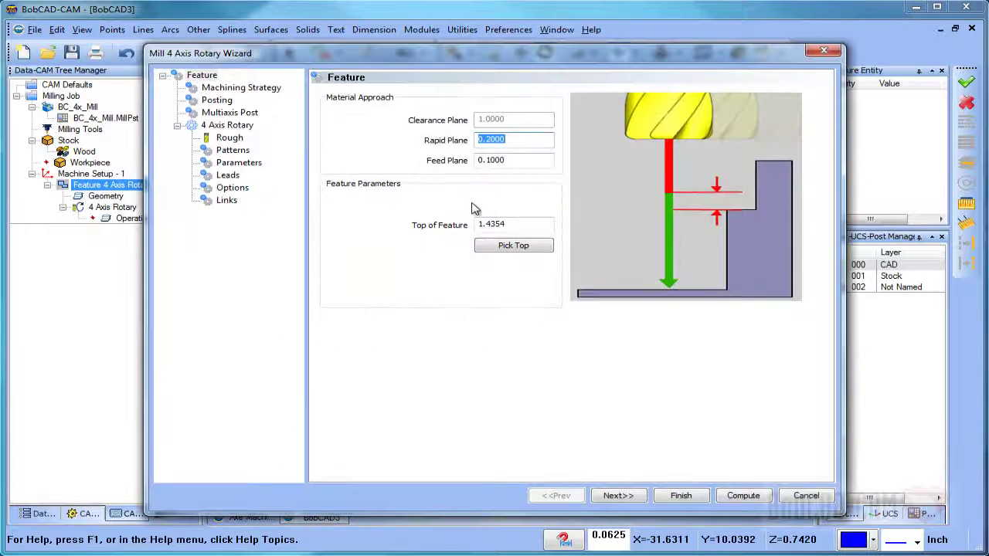
left_click(231, 152)
left_click(352, 137)
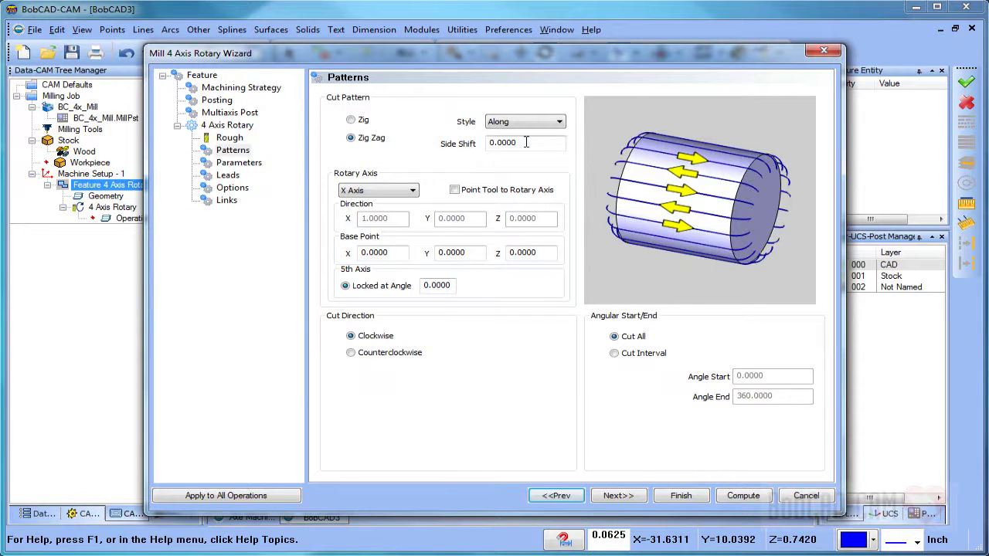
Step: Set the step angle to 5 and the machining tolerance to 0.001, and compute the toolpath
left_click(239, 164)
type("5")
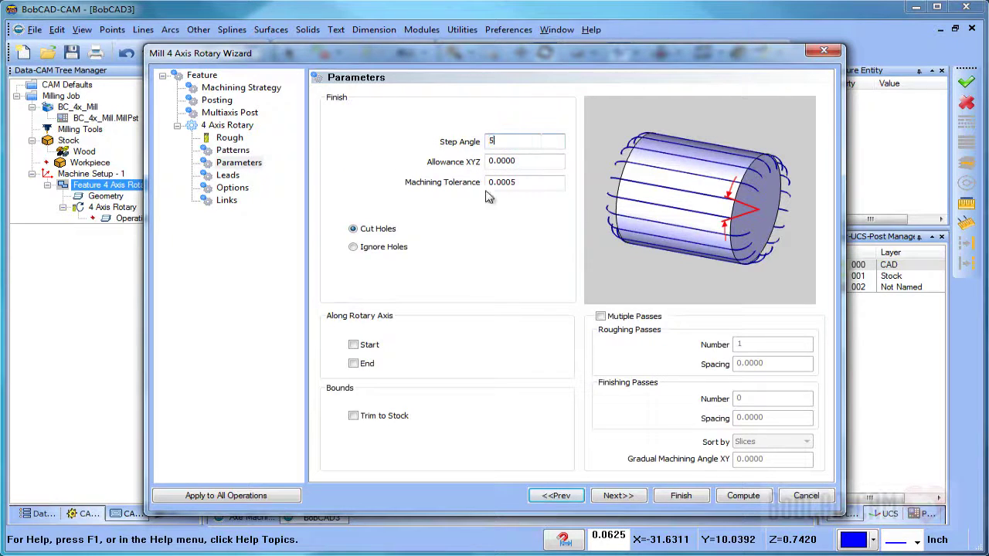
left_click(530, 184)
type(".0")
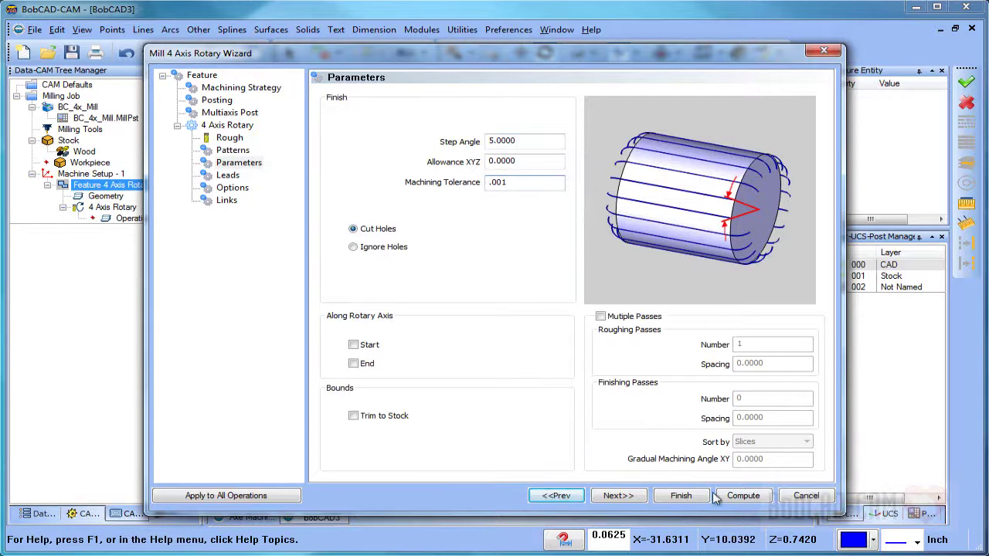
left_click(740, 496)
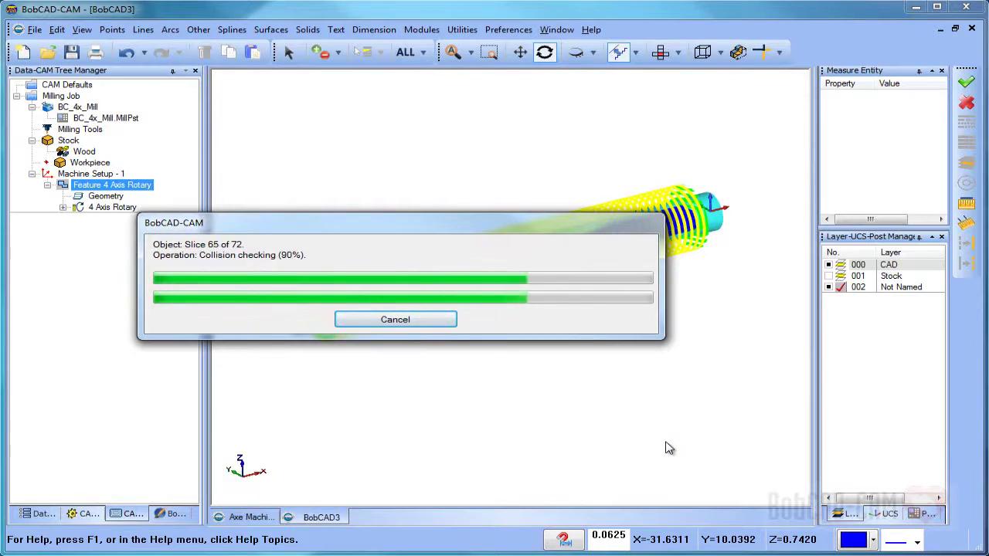
Step: Examine the lengthwise toolpath at the knob end and from the top, relative to the machine setup origin
left_click_drag(492, 316, 534, 305)
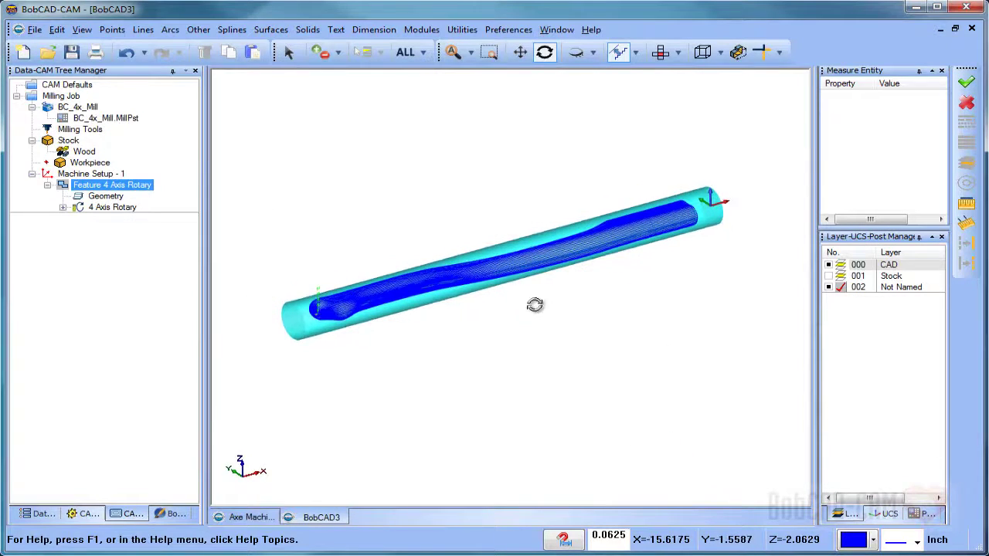
scroll(332, 327, "up", 5)
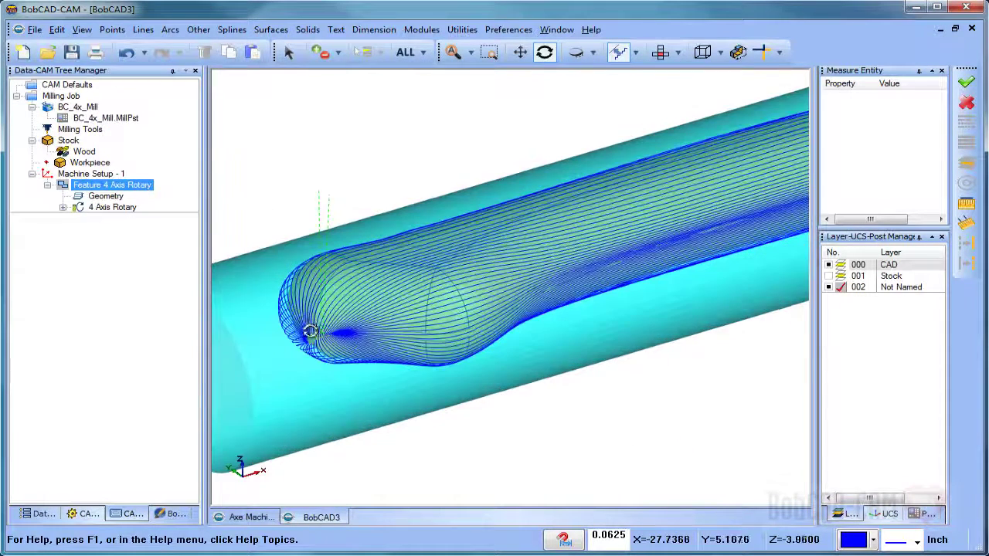
left_click_drag(309, 331, 337, 358)
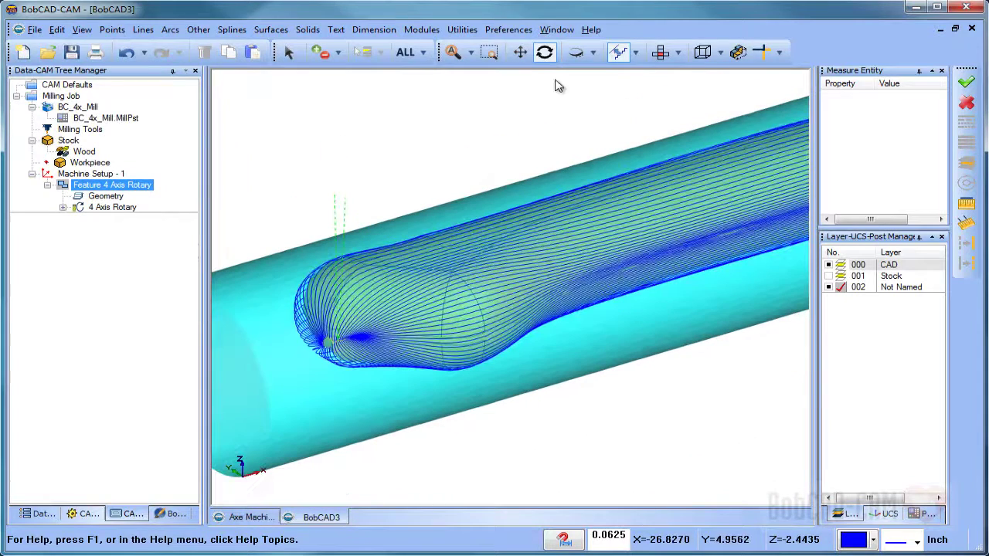
left_click(660, 52)
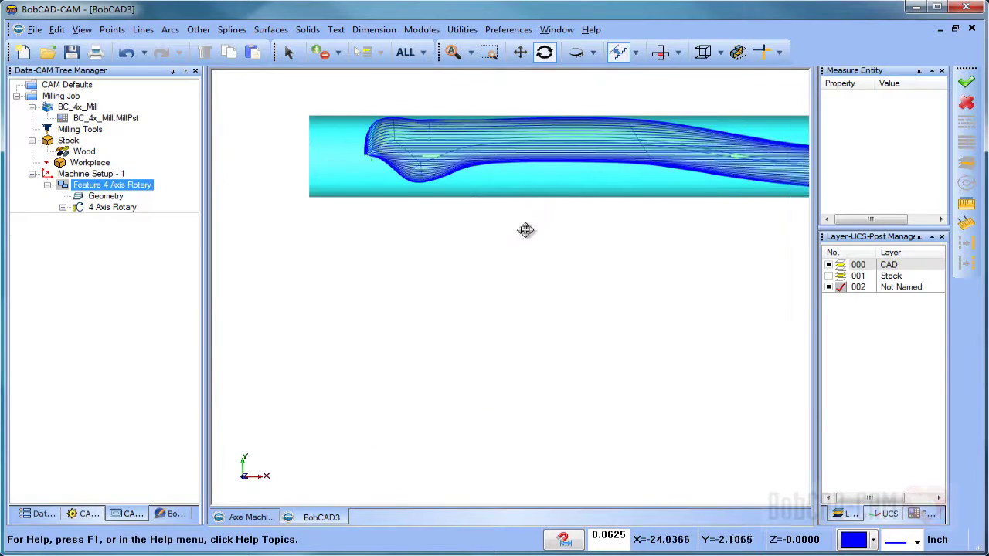
scroll(525, 230, "down", 5)
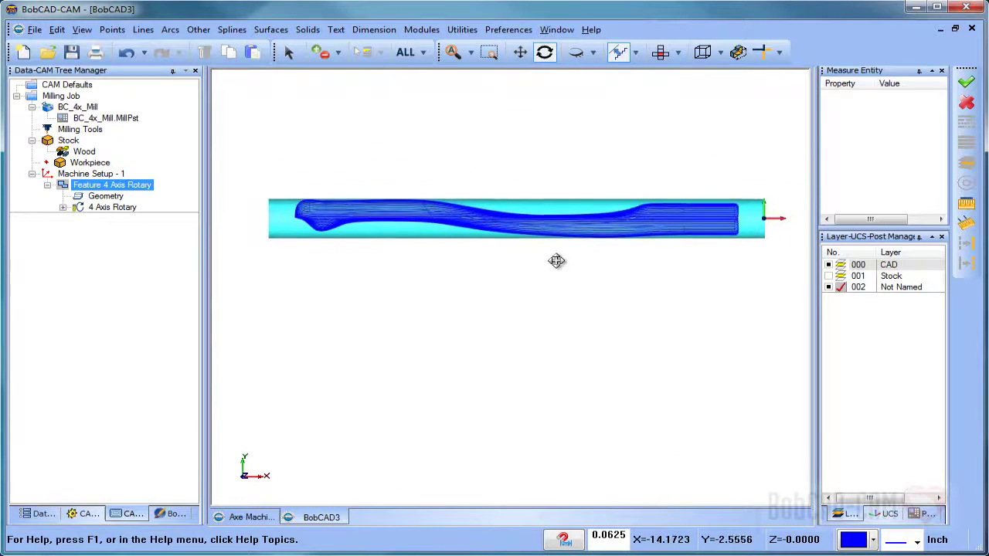
left_click_drag(557, 261, 559, 264)
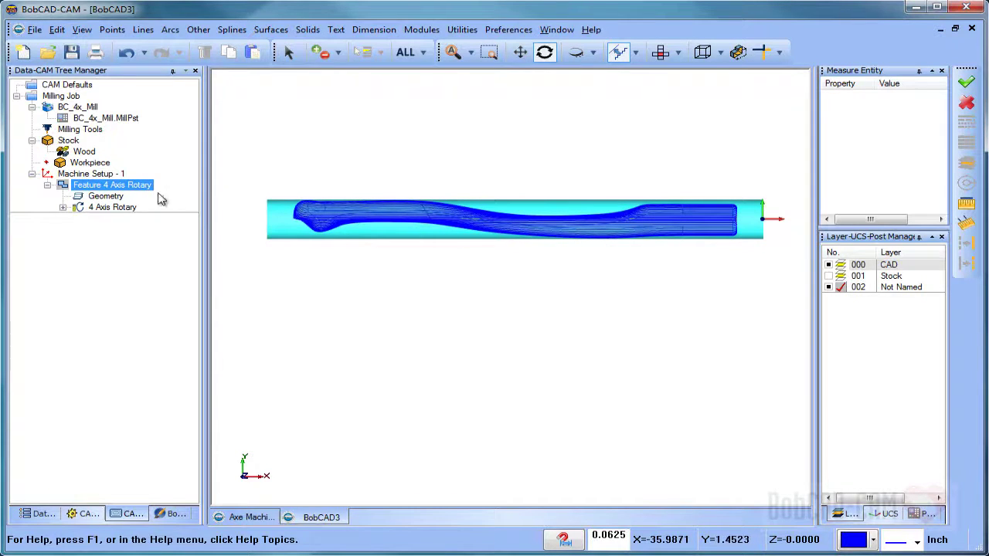
left_click(90, 173)
left_click(132, 185, "ctrl")
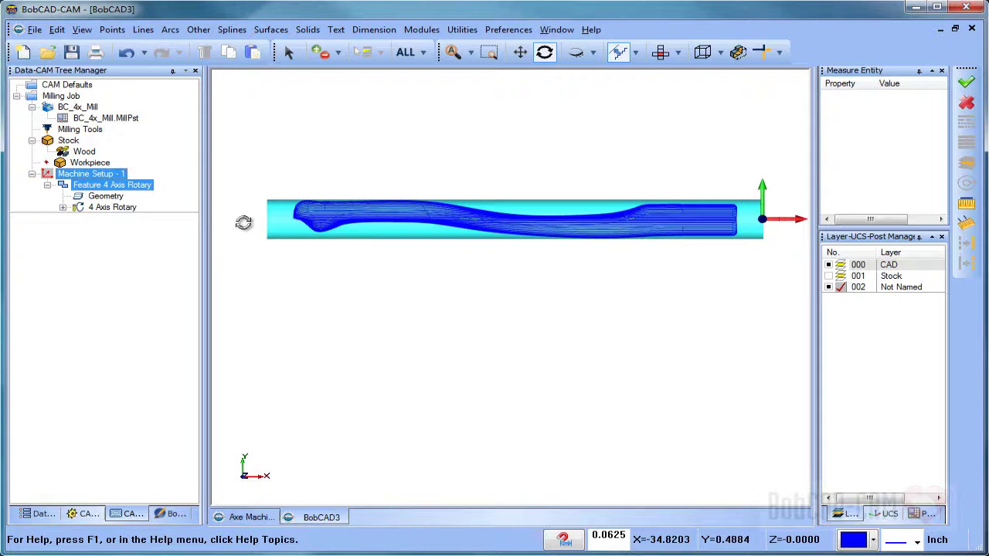
Step: Limit the 4 Axis Rotary cut along the rotary axis to start at -1.75 and end at -30.5, and recompute the toolpath
right_click(83, 184)
left_click(151, 183)
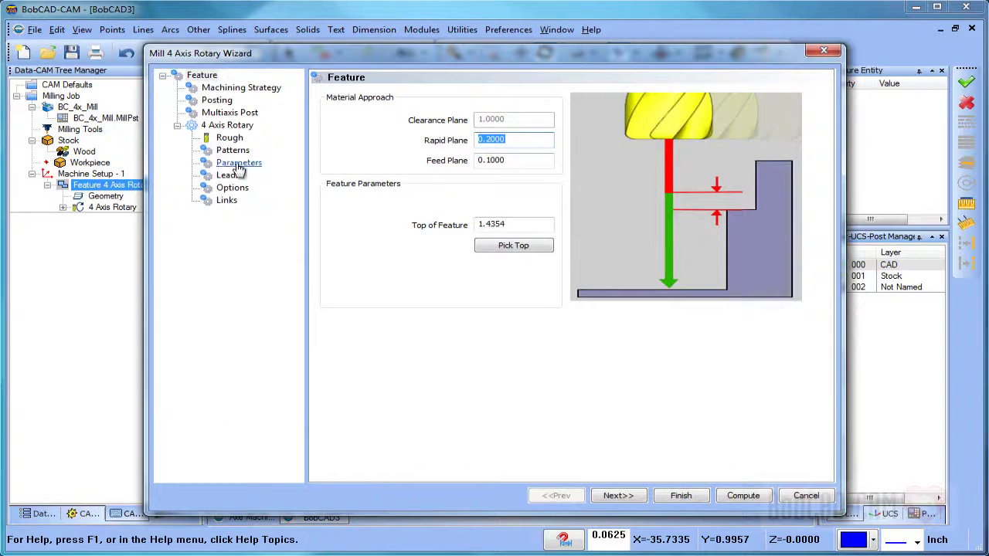
left_click(238, 164)
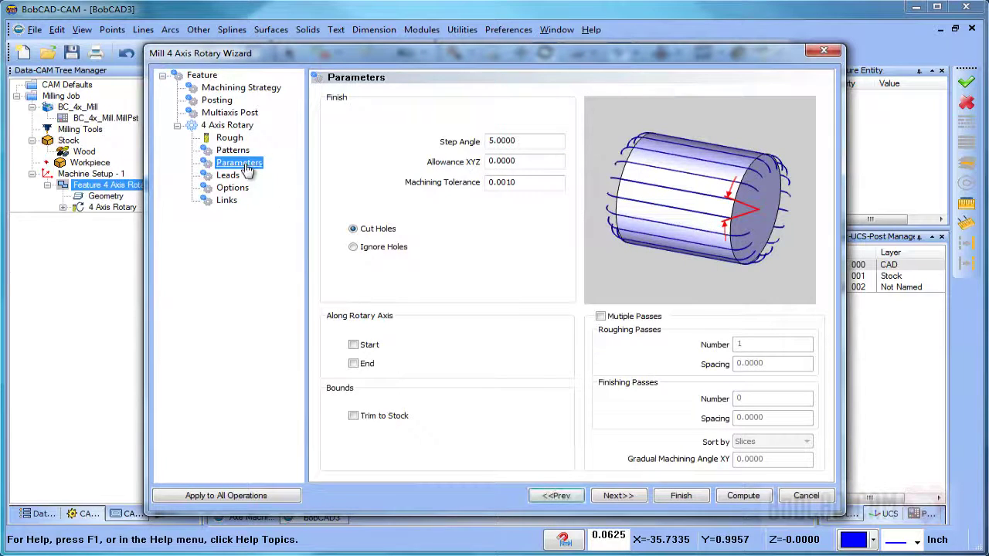
left_click(353, 345)
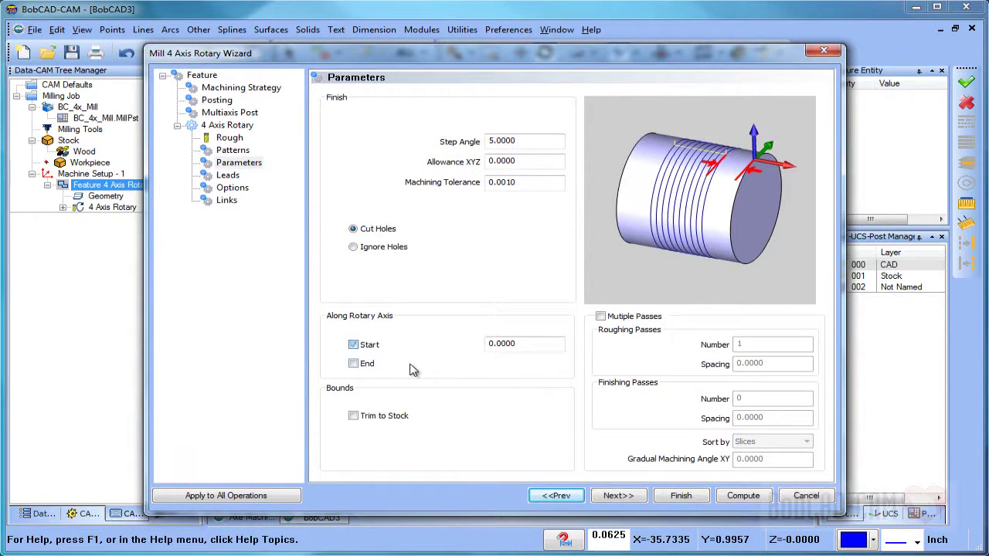
left_click(353, 364)
left_click(544, 346)
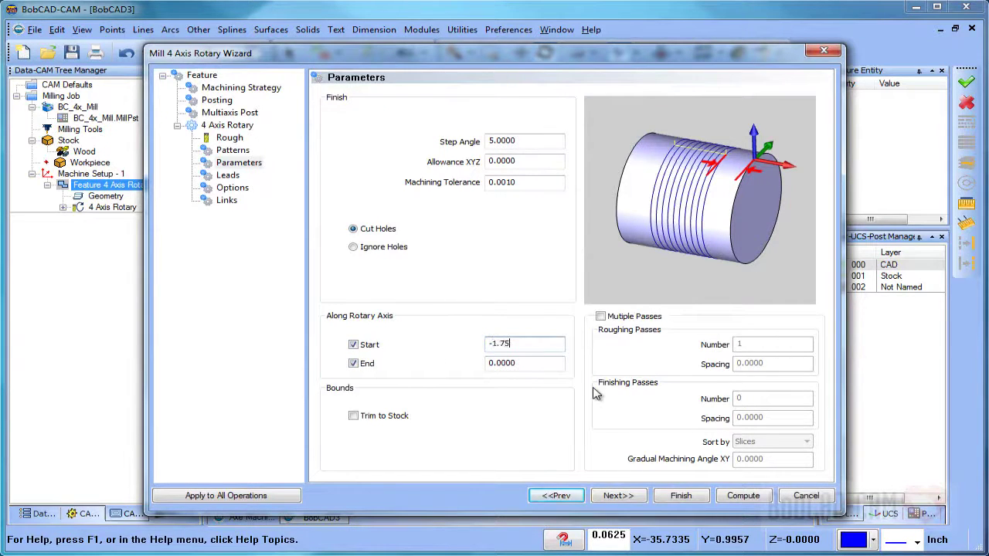
left_click(550, 363)
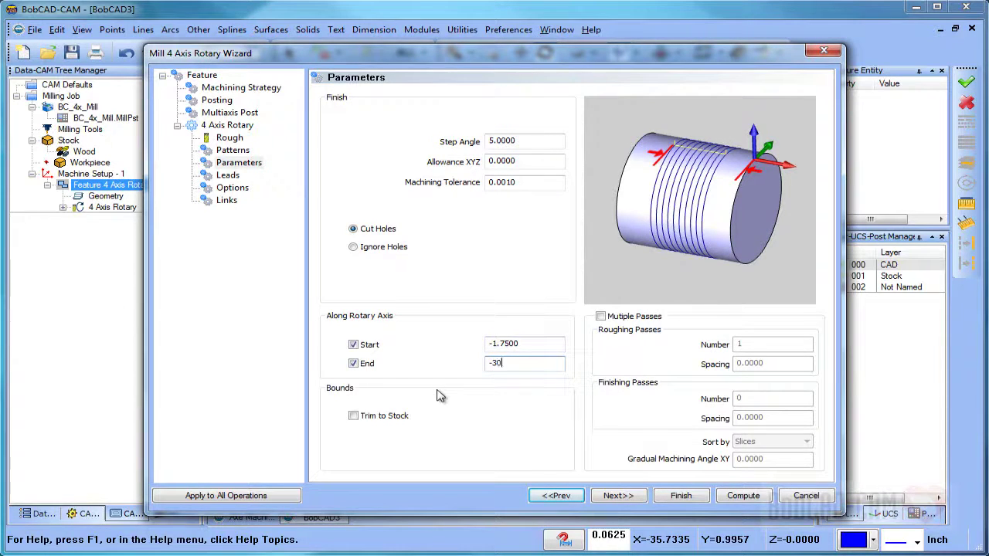
left_click(542, 344)
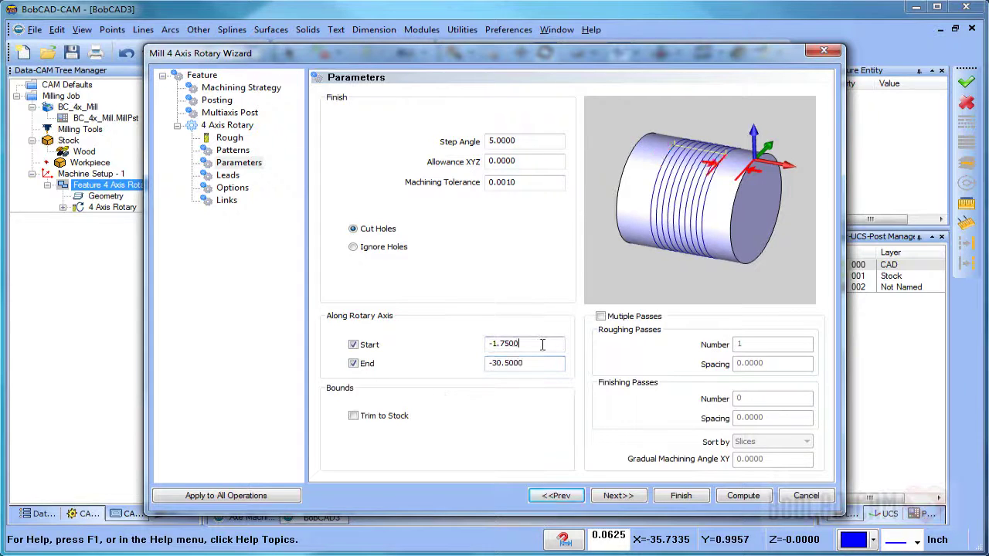
left_click(542, 360)
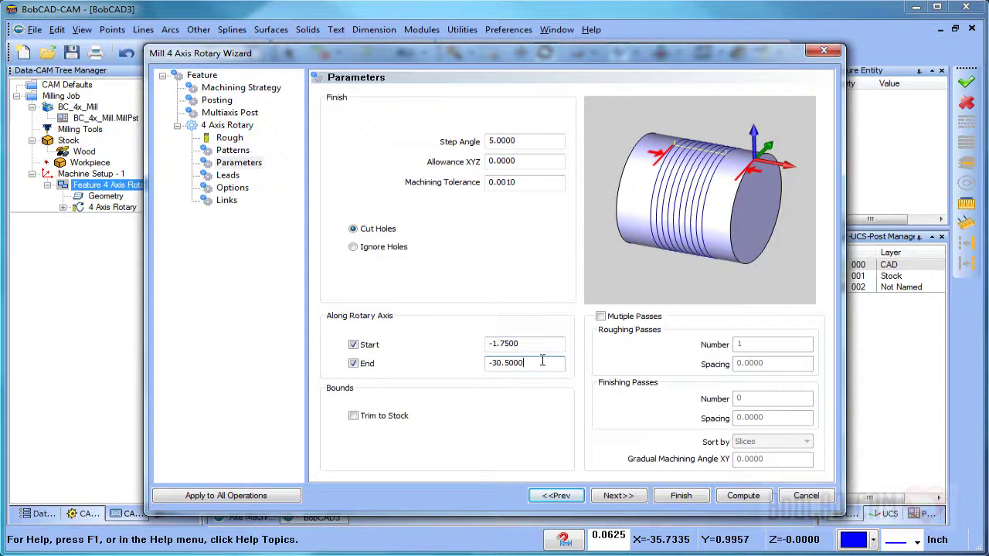
left_click(738, 496)
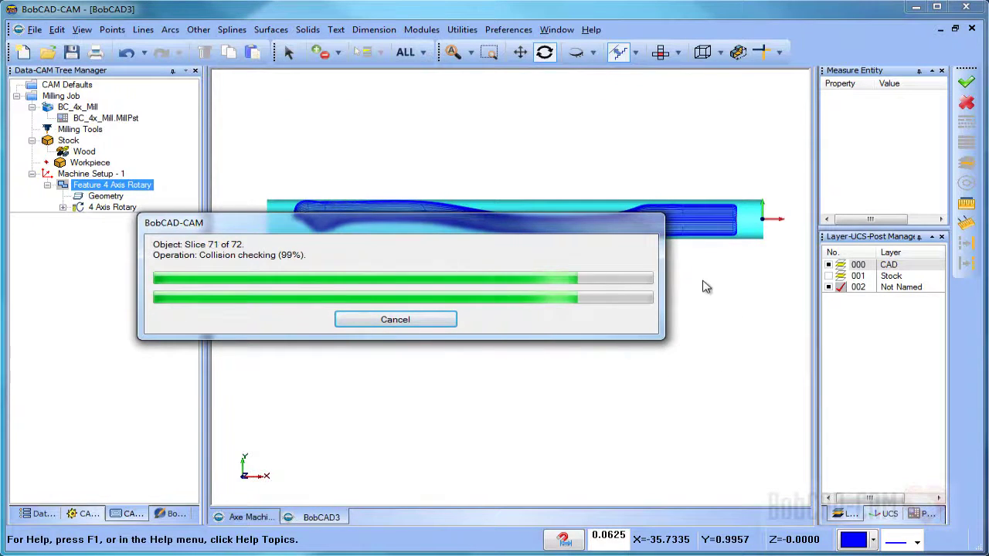
Step: Inspect where the trimmed toolpath starts and ends at both ends of the axe handle
left_click_drag(714, 289, 654, 332)
scroll(653, 348, "up", 6)
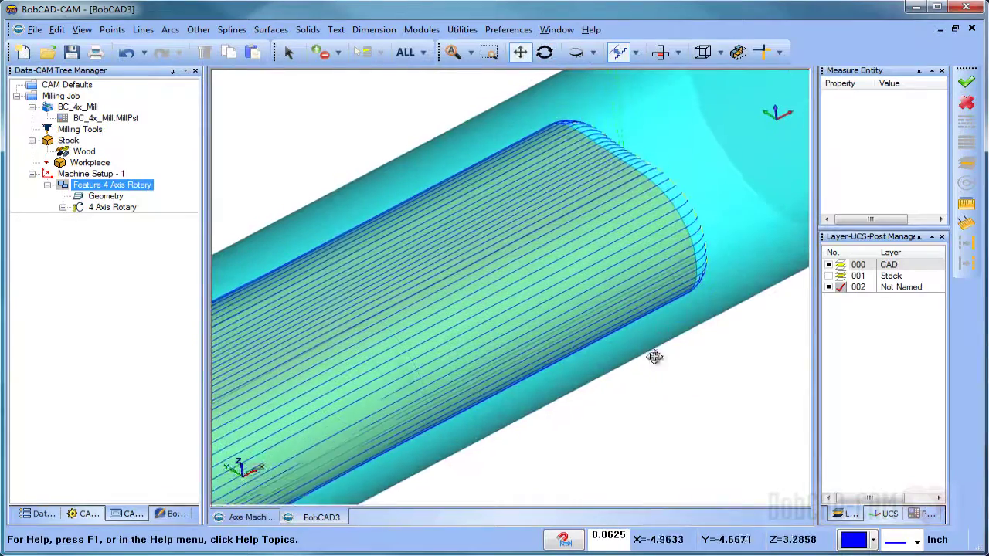
scroll(585, 223, "down", 5)
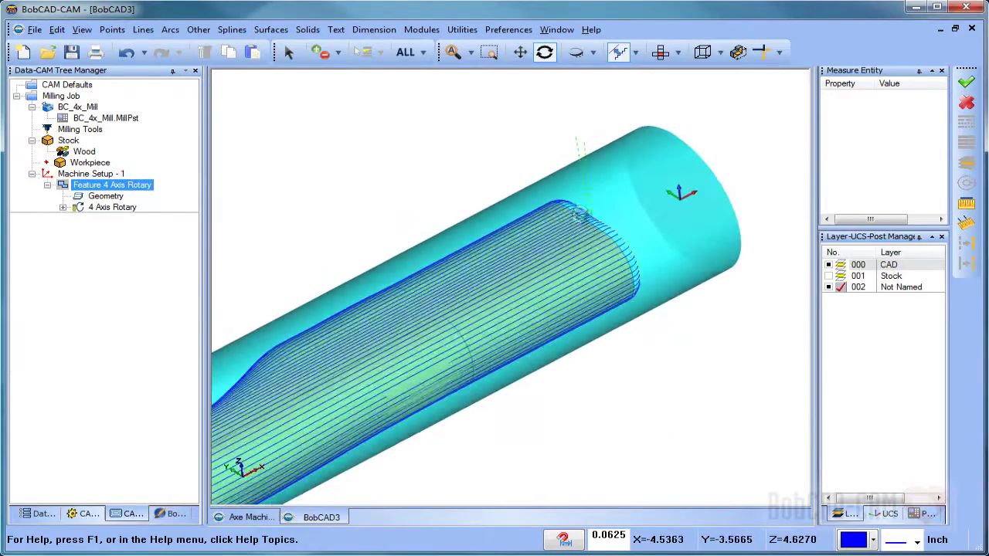
left_click_drag(584, 334, 420, 420)
scroll(523, 281, "down", 3)
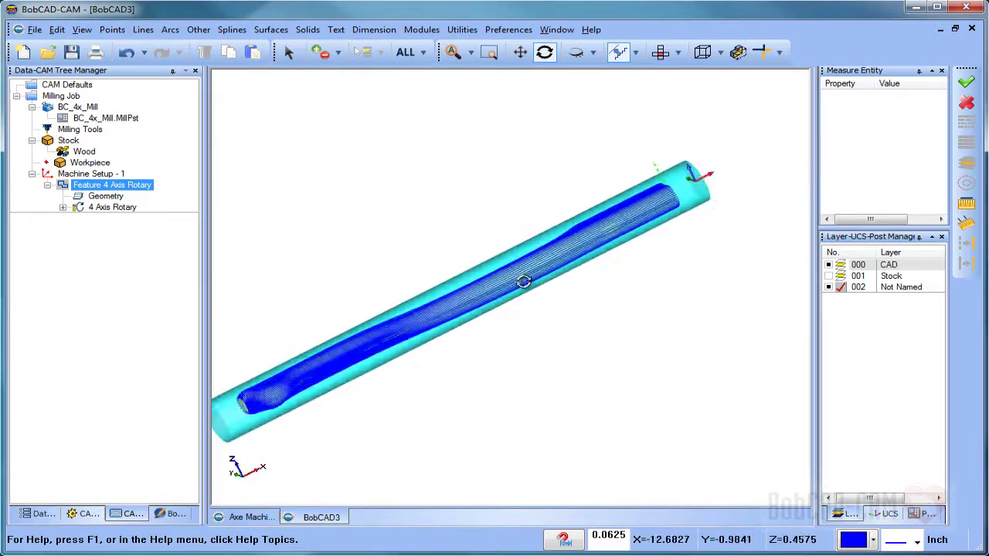
left_click_drag(523, 280, 586, 241)
scroll(348, 333, "up", 8)
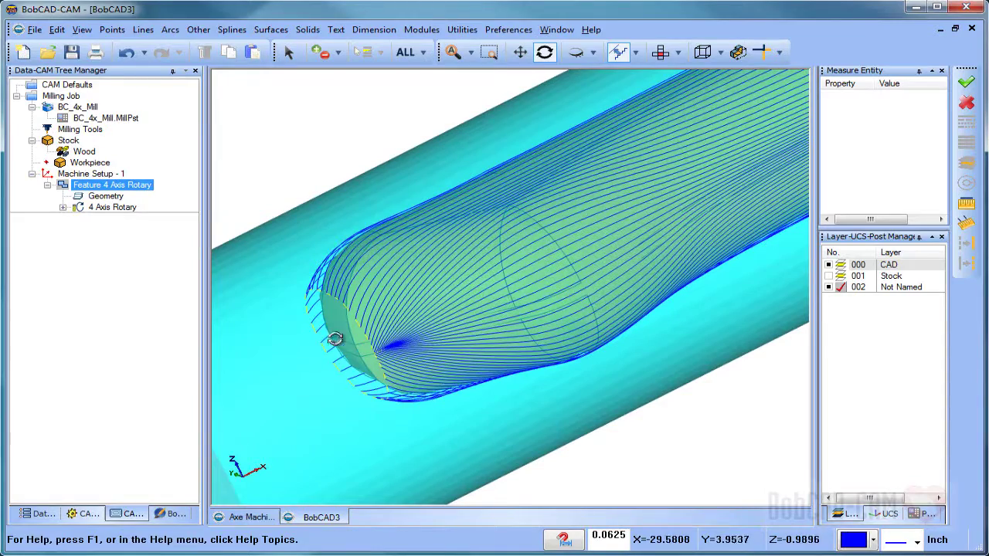
scroll(332, 360, "down", 6)
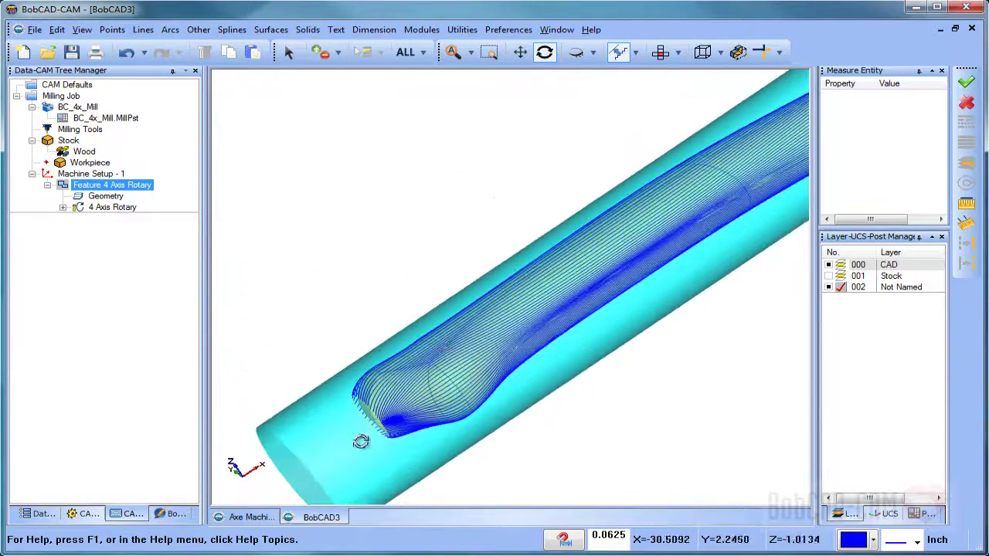
scroll(348, 434, "down", 2)
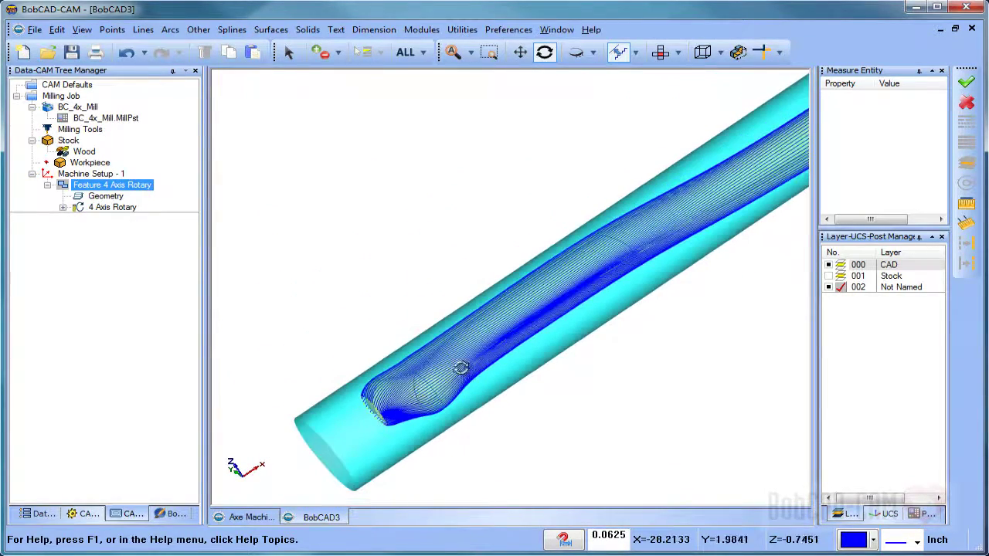
Step: Limit the 4 Axis Rotary cut along the rotary axis to start at -30.5 and end at -1.75, and recompute the toolpath
scroll(530, 371, "up", 2)
scroll(564, 340, "down", 3)
left_click_drag(567, 355, 620, 322)
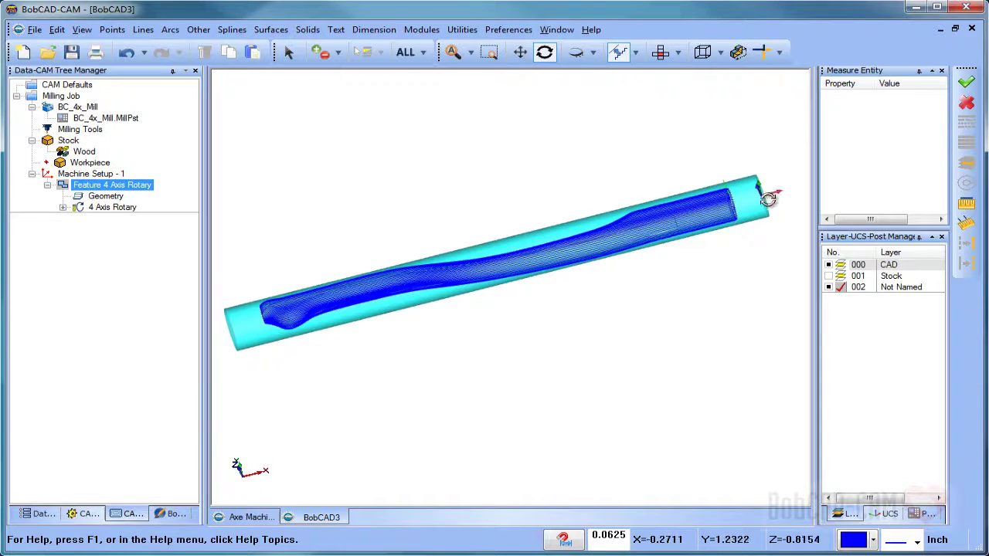
left_click(663, 52)
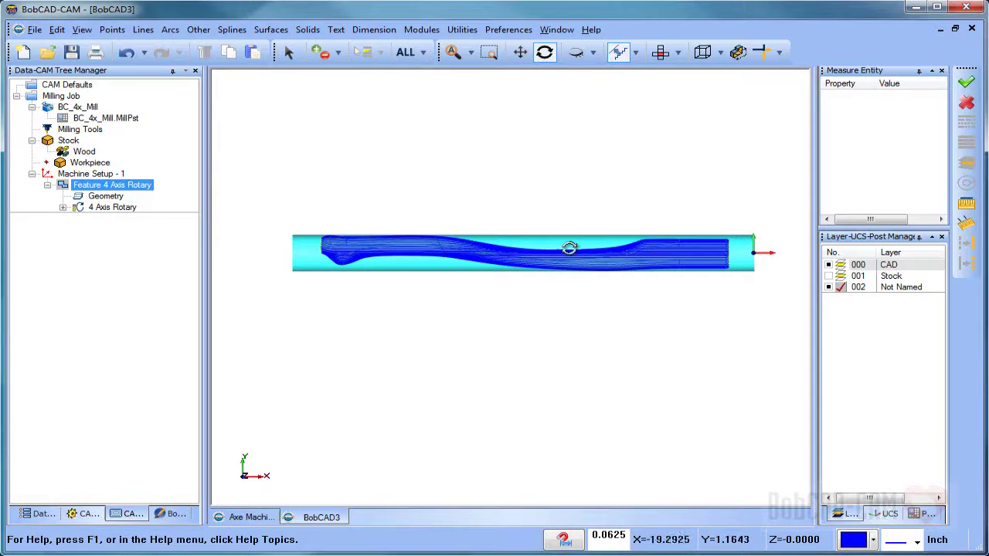
right_click(92, 186)
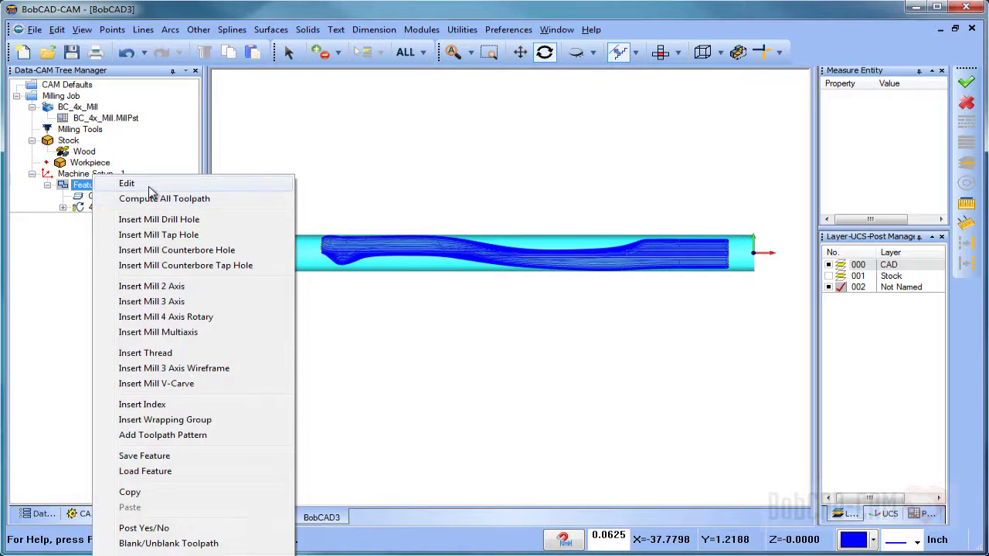
left_click(150, 186)
left_click(240, 164)
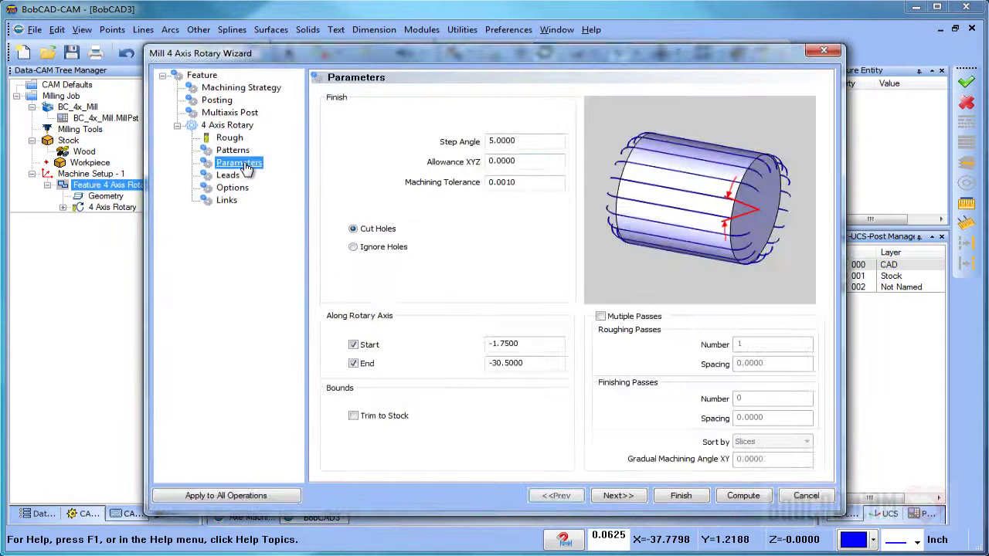
left_click(537, 345)
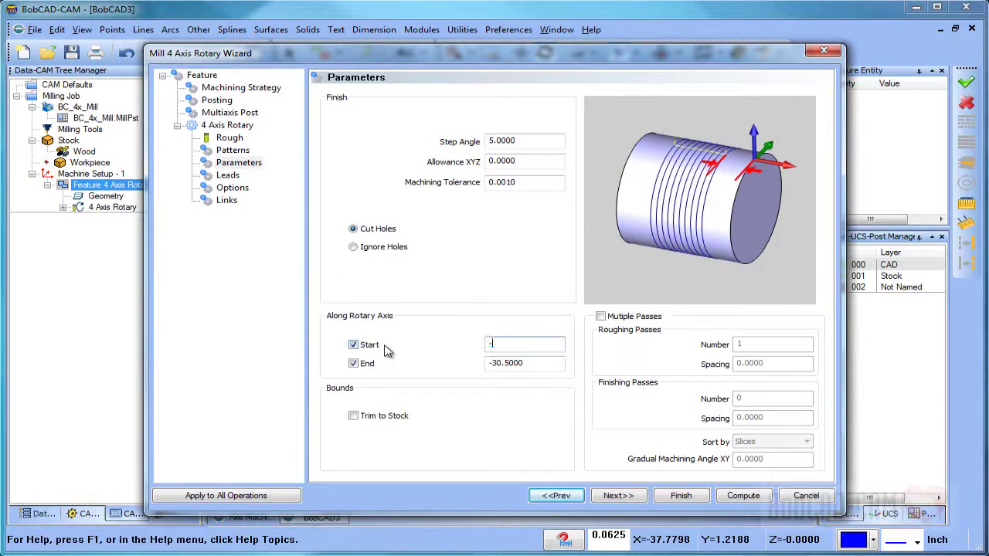
key("Tab")
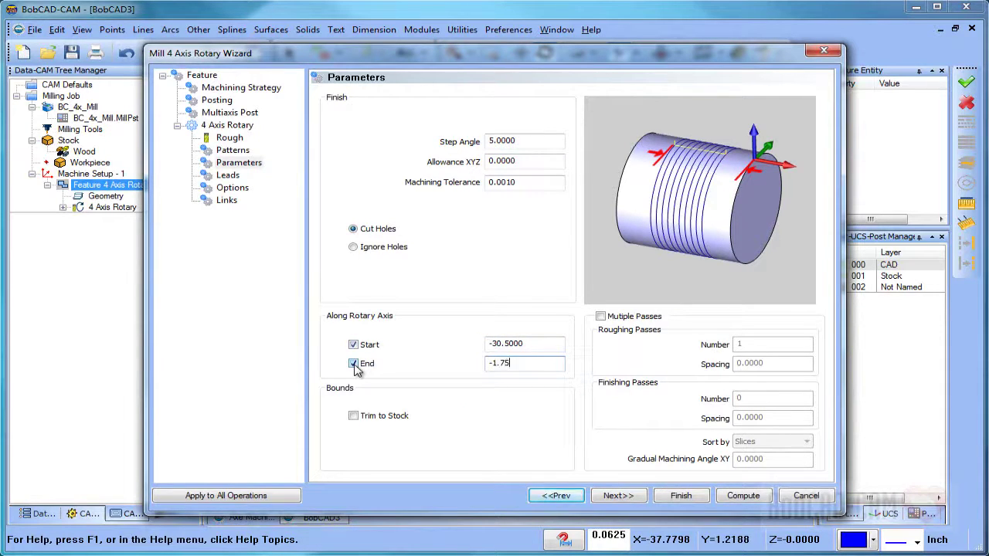
type("-1.75")
left_click(734, 498)
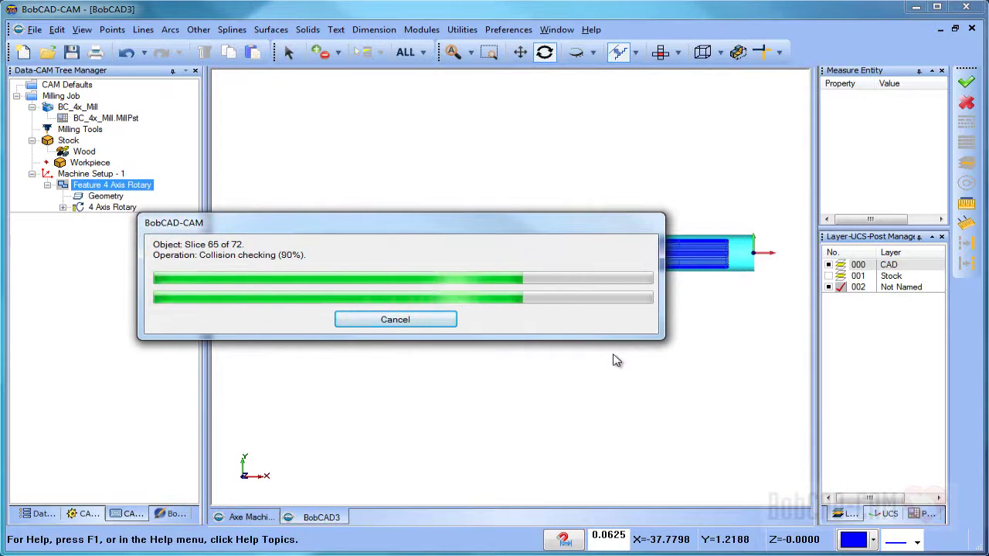
Step: Increase the stock's transparency so the toolpath inside the cylinder is easier to see
left_click_drag(590, 366, 286, 141)
scroll(412, 218, "down", 4)
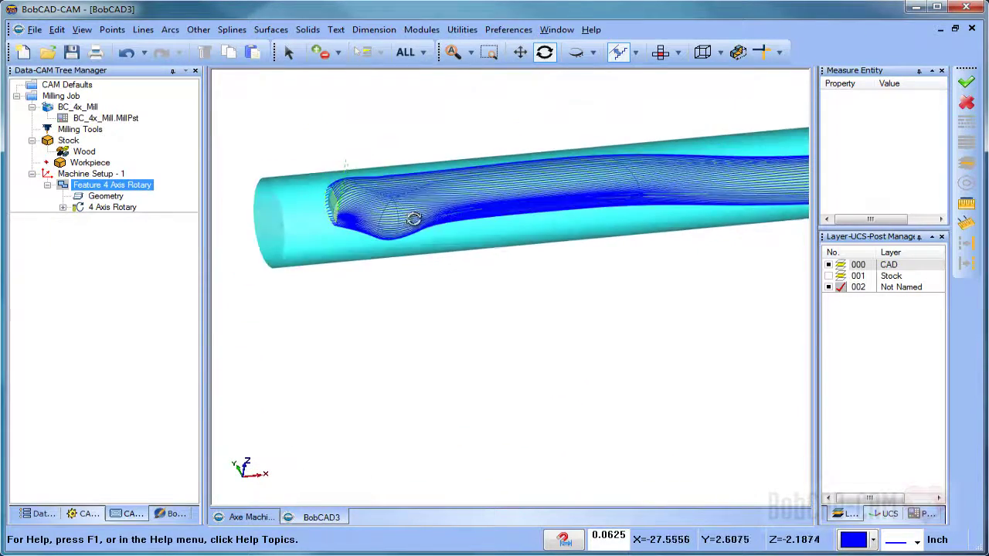
right_click(68, 141)
left_click(139, 193)
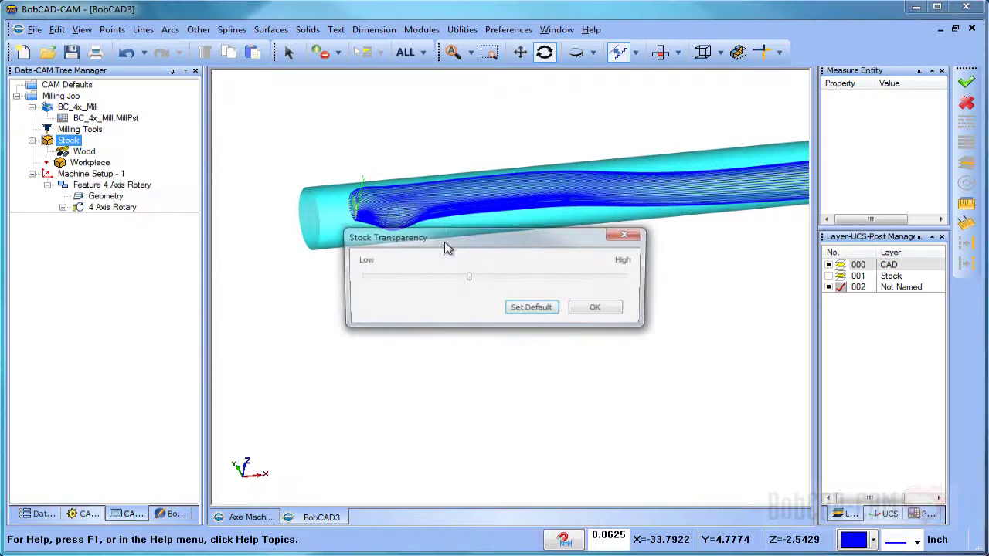
left_click(587, 310)
left_click_drag(592, 302, 552, 272)
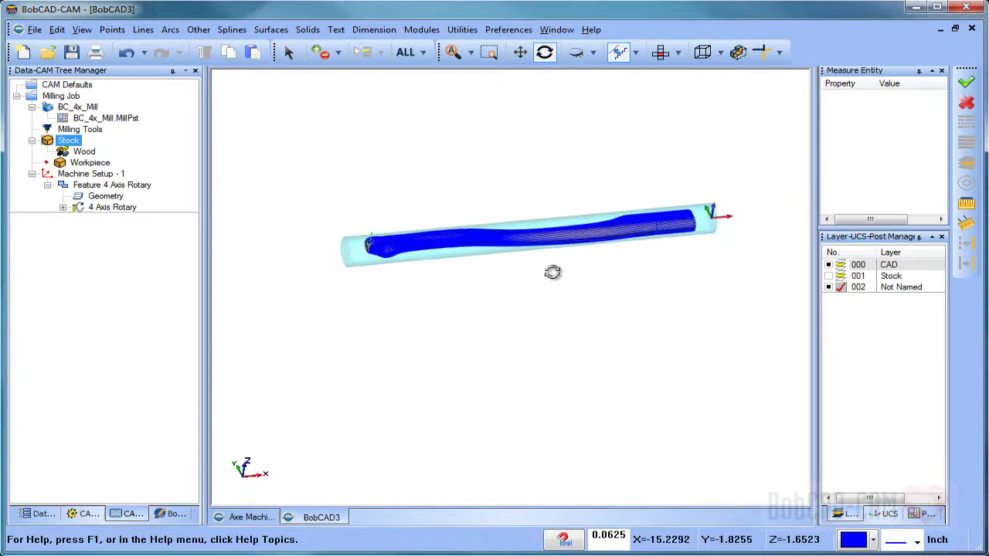
Step: Launch the machining simulation and examine the tool's starting position above the cylindrical stock
left_click(421, 29)
left_click(479, 121)
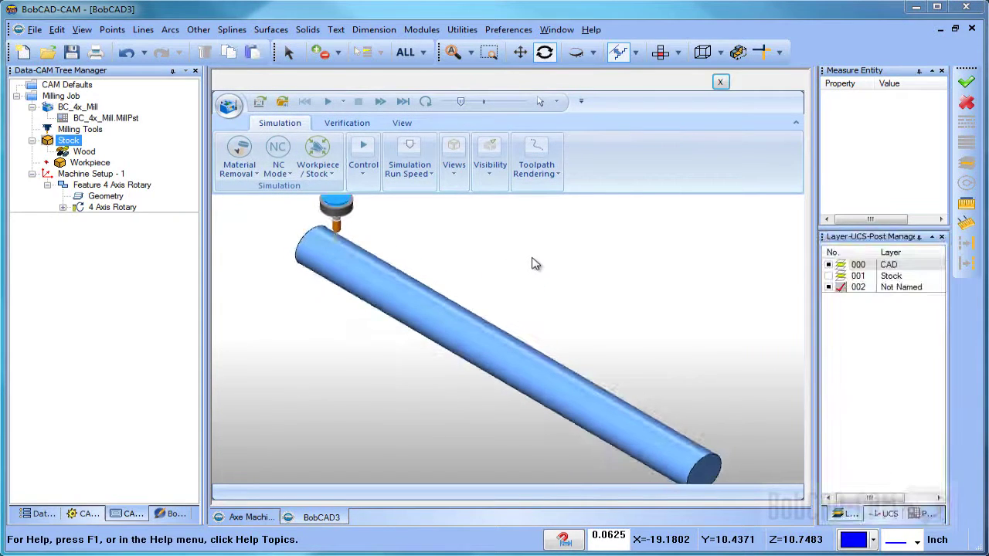
left_click(368, 171)
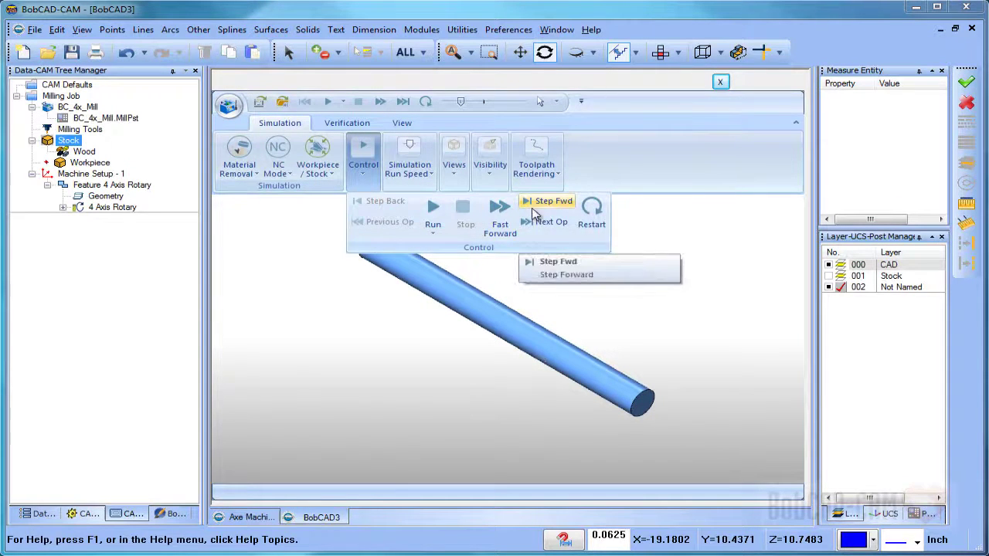
left_click(541, 287)
scroll(454, 225, "up", 5)
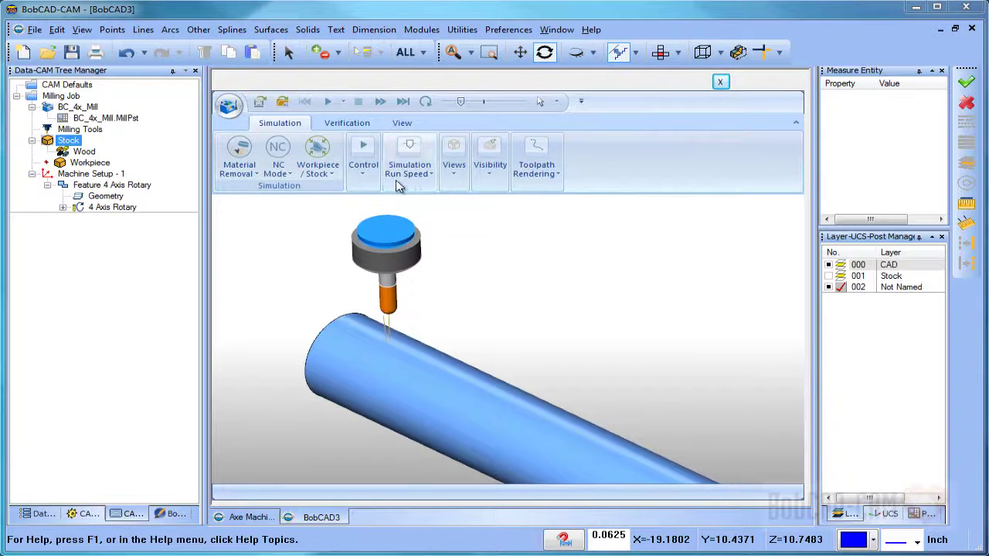
Step: Advance the simulation step by step through the tool's first moves into the stock
left_click(363, 158)
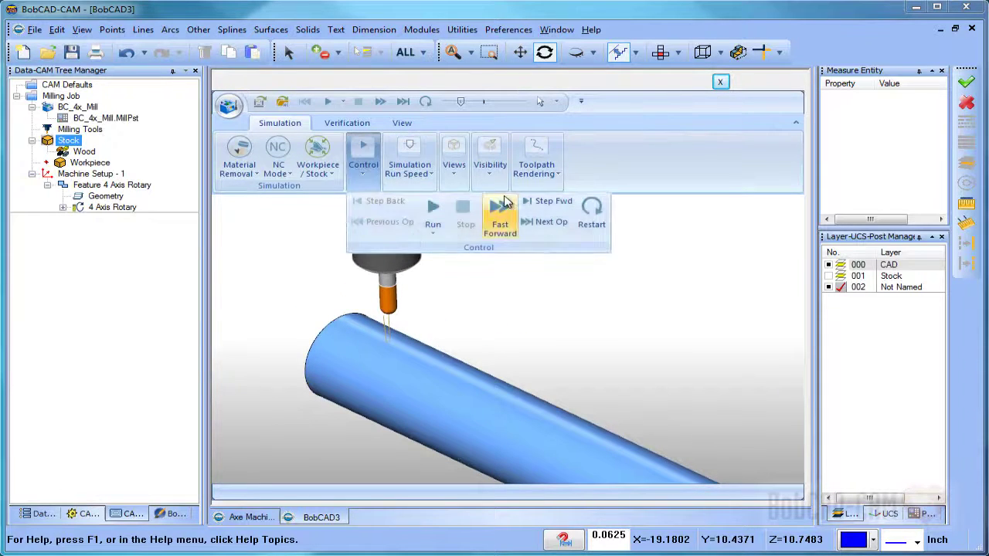
left_click(545, 202)
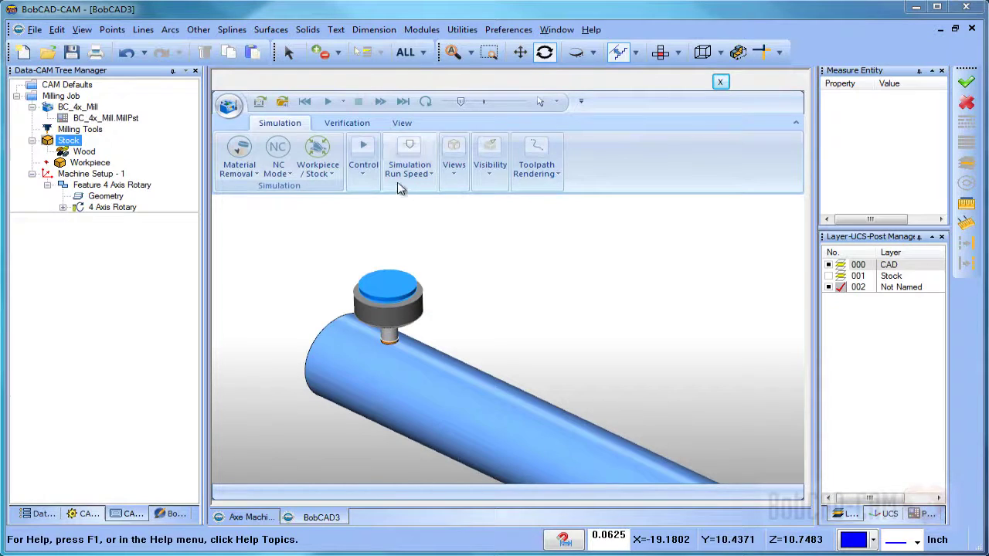
left_click(369, 166)
left_click(538, 202)
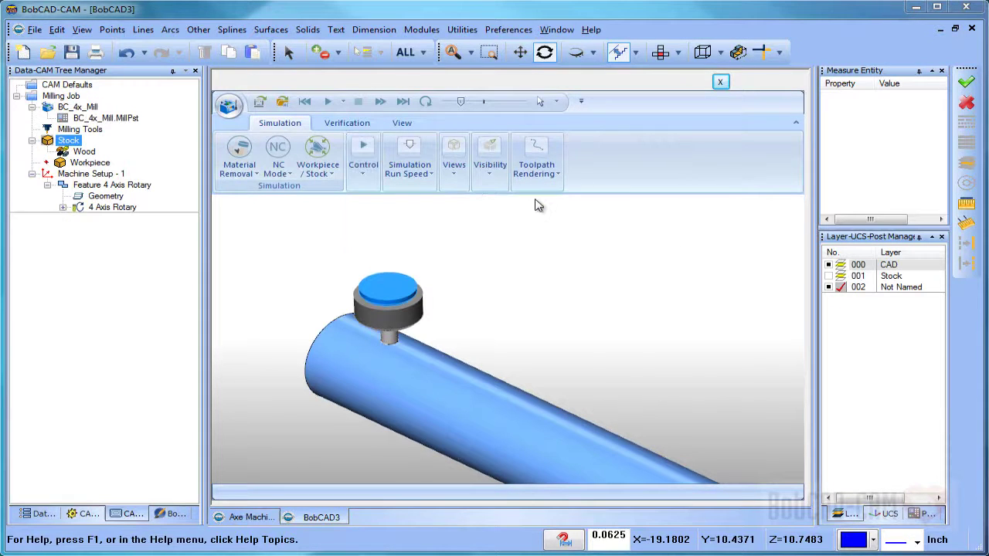
left_click(363, 159)
left_click(539, 203)
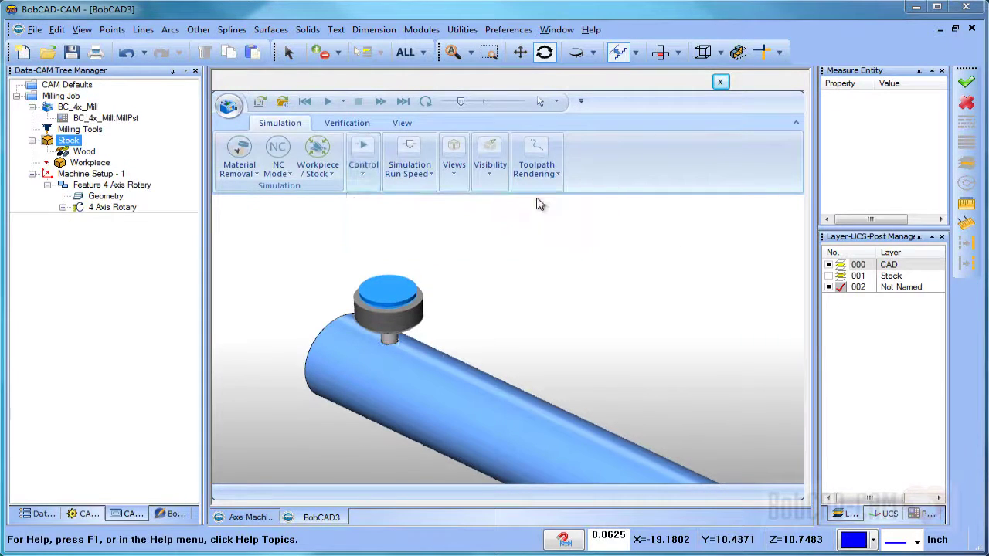
left_click(363, 159)
left_click(545, 202)
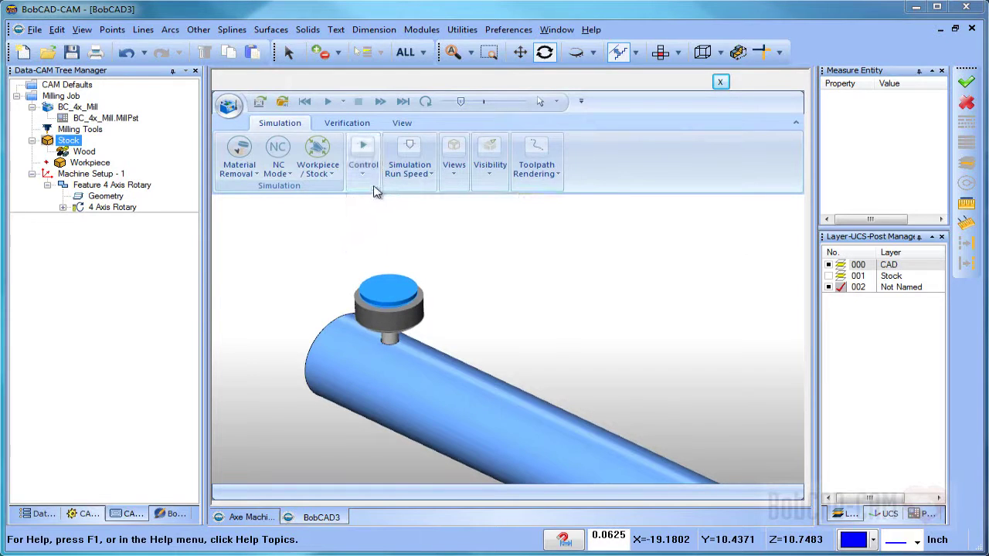
left_click(363, 159)
left_click(433, 130)
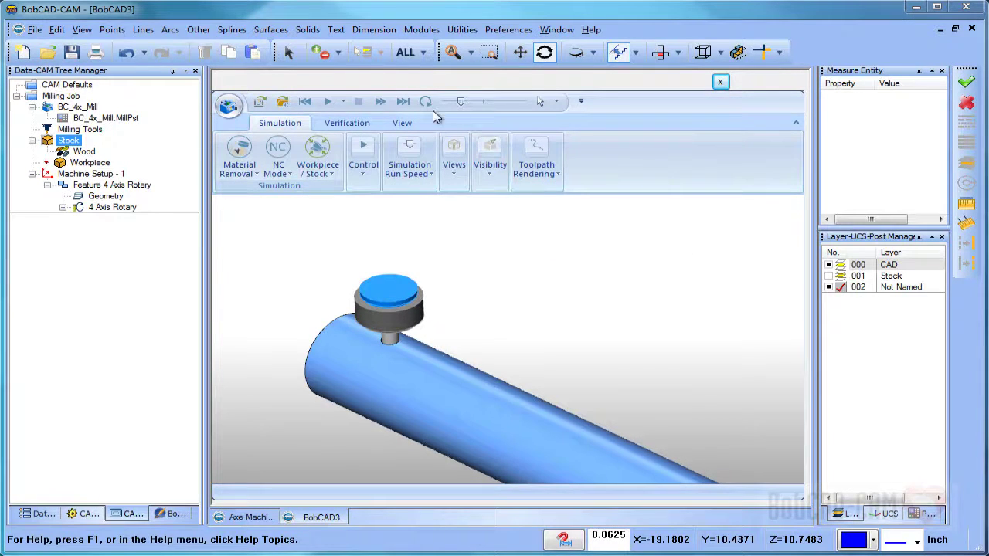
Step: Run the simulation briefly, pause it, and inspect the red area where the tool enters the stock
left_click(329, 103)
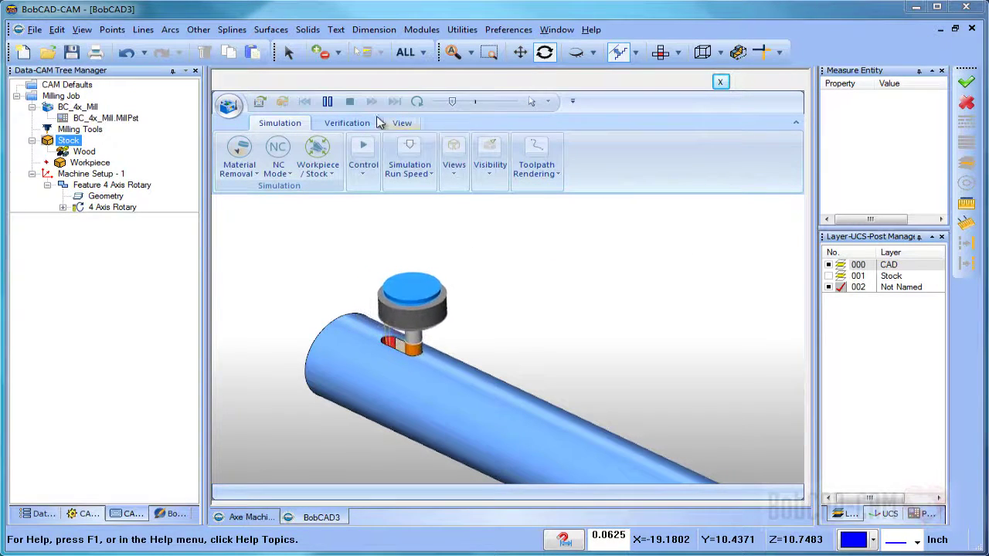
left_click(329, 103)
scroll(400, 363, "up", 5)
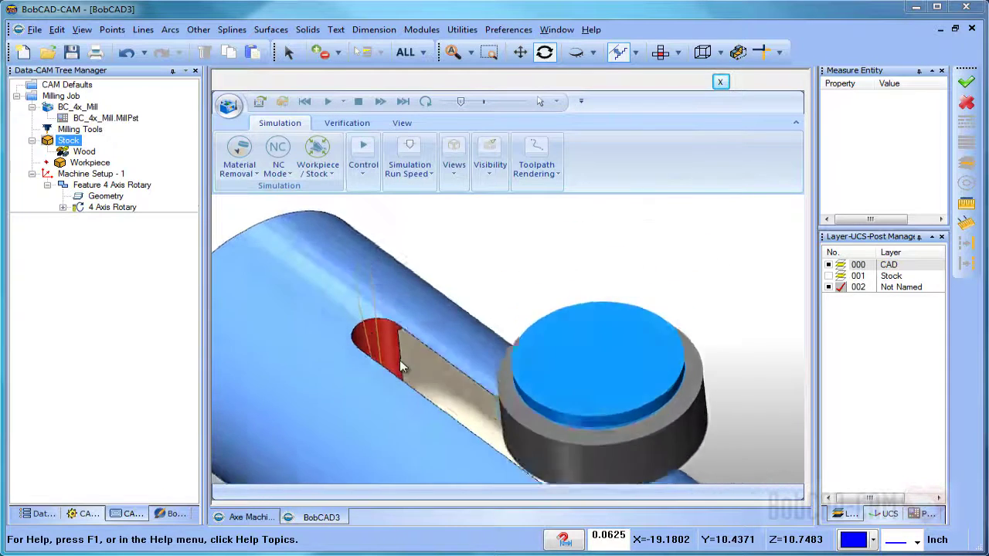
middle_click_drag(396, 380, 393, 352)
scroll(388, 365, "down", 4)
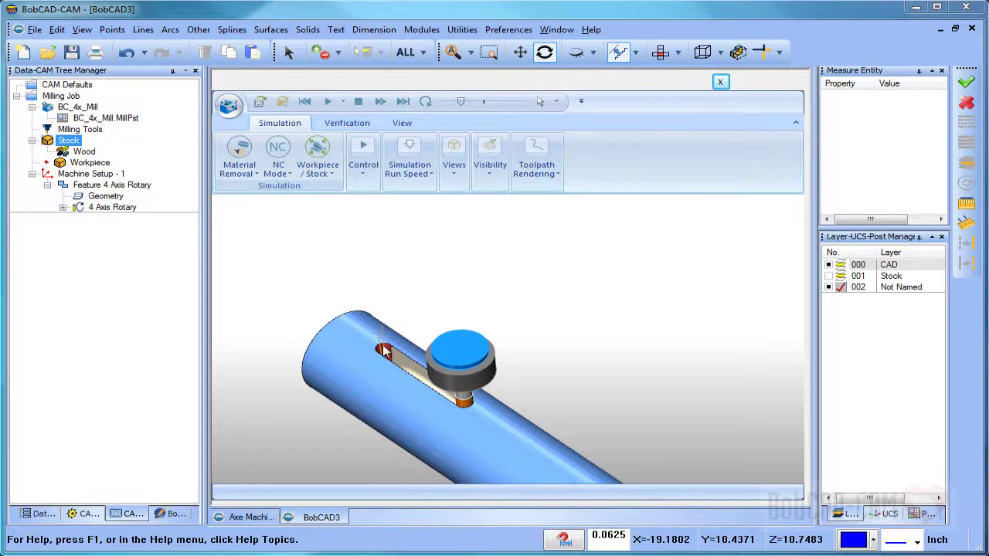
scroll(384, 350, "down", 3)
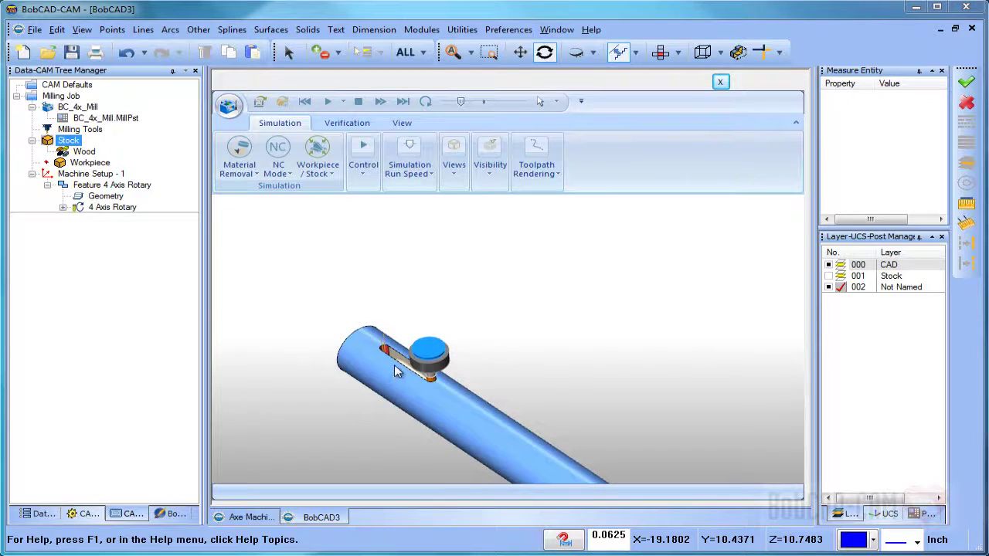
scroll(394, 370, "down", 3)
scroll(459, 320, "up", 2)
scroll(469, 411, "down", 2)
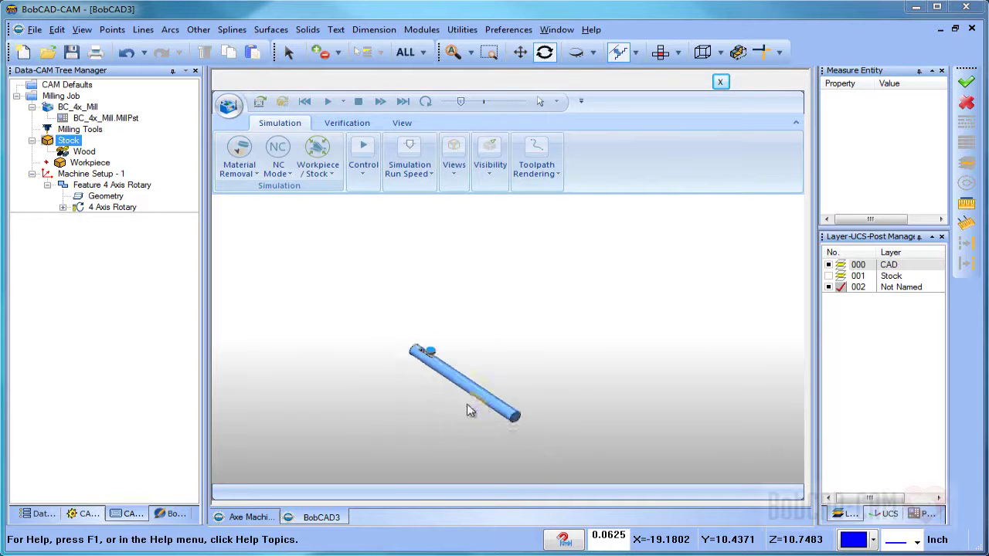
scroll(469, 411, "up", 3)
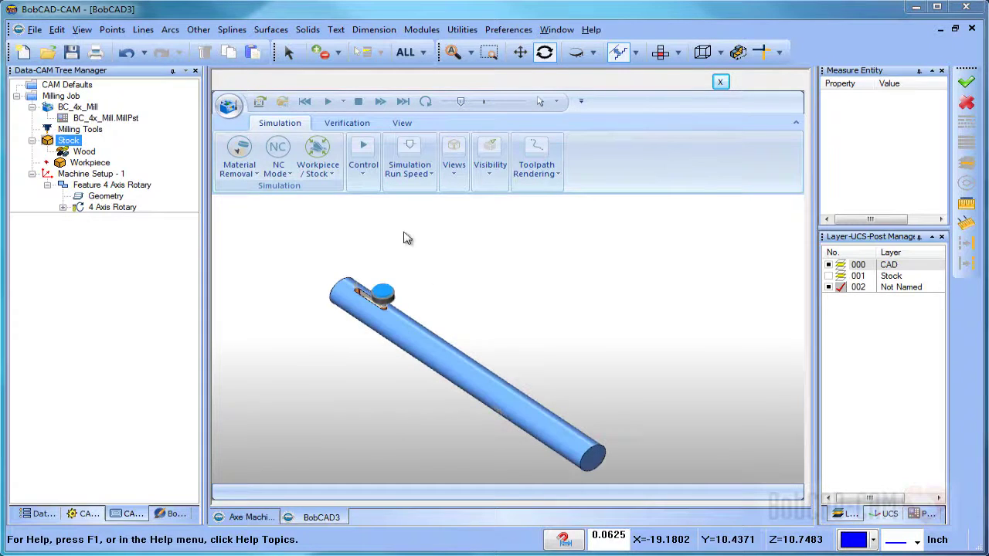
Step: Resume the simulation at a higher run speed and watch the lengthwise passes along the stock
left_click(363, 154)
left_click(432, 213)
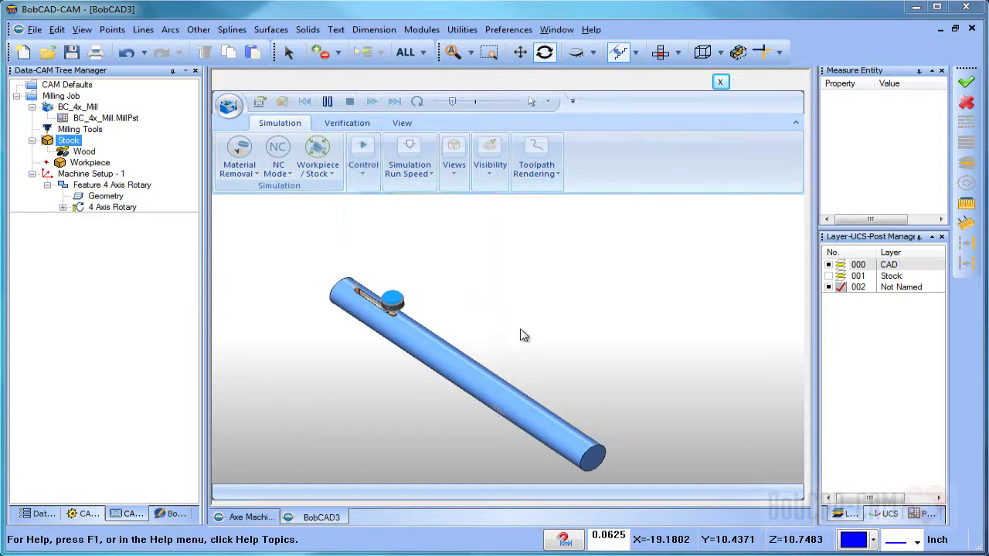
middle_click_drag(575, 309, 575, 363)
left_click_drag(455, 106, 475, 104)
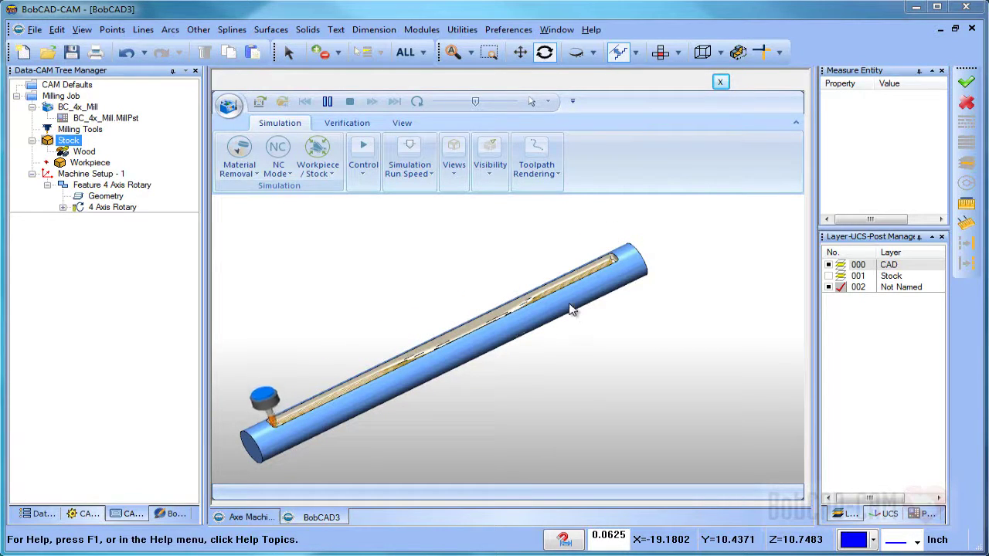
scroll(629, 304, "up", 2)
scroll(656, 317, "up", 1)
scroll(680, 303, "down", 2)
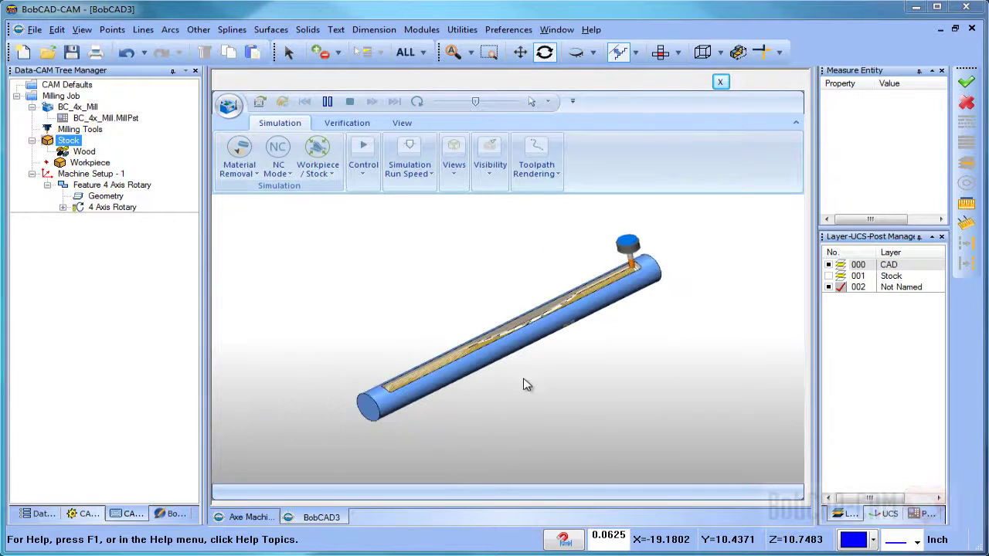
scroll(527, 385, "down", 1)
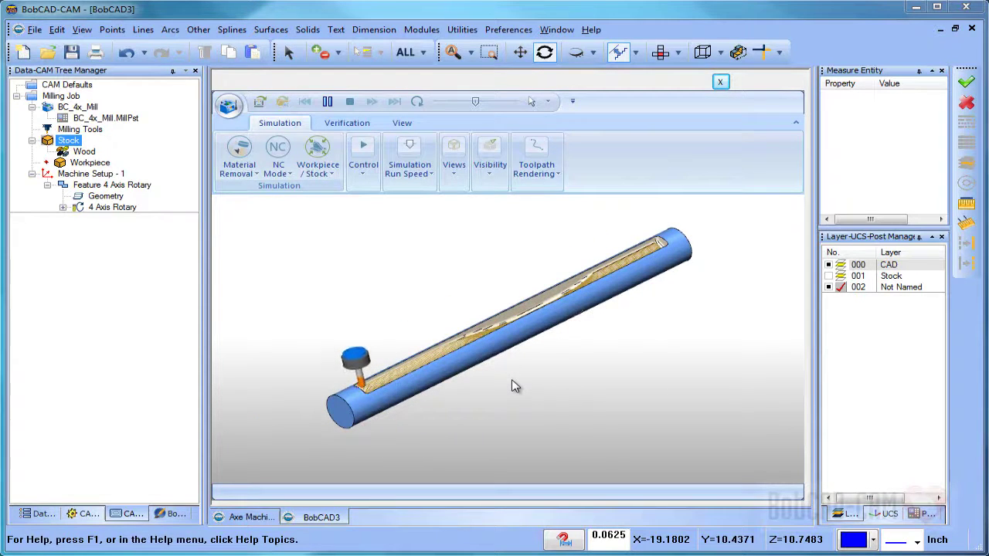
mouse_move(616, 350)
left_mouse_down()
mouse_move(625, 360)
mouse_move(616, 360)
left_mouse_up()
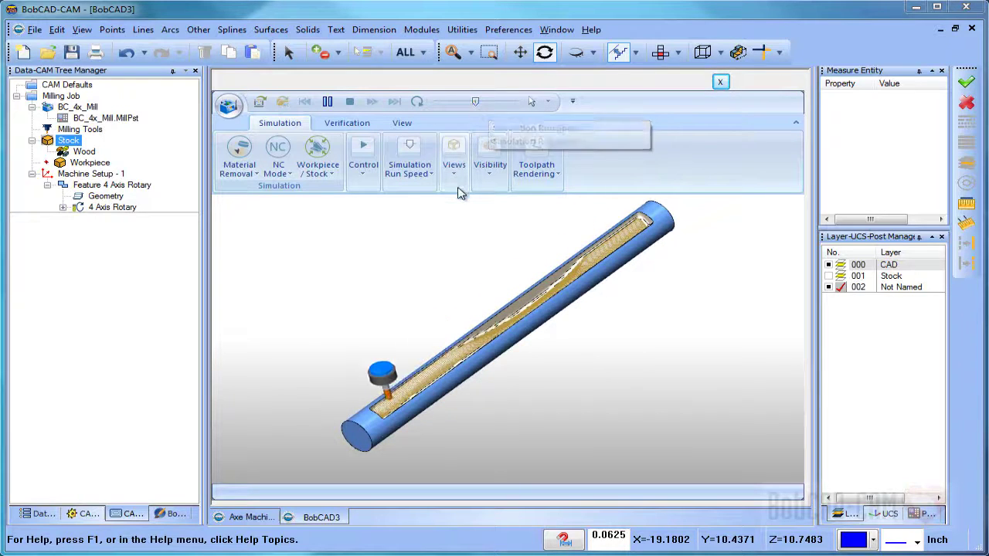
Step: Hide the toolpath in the simulation, raise the run speed further, and inspect the axe handle as it is machined to completion
left_click(454, 158)
left_click(495, 172)
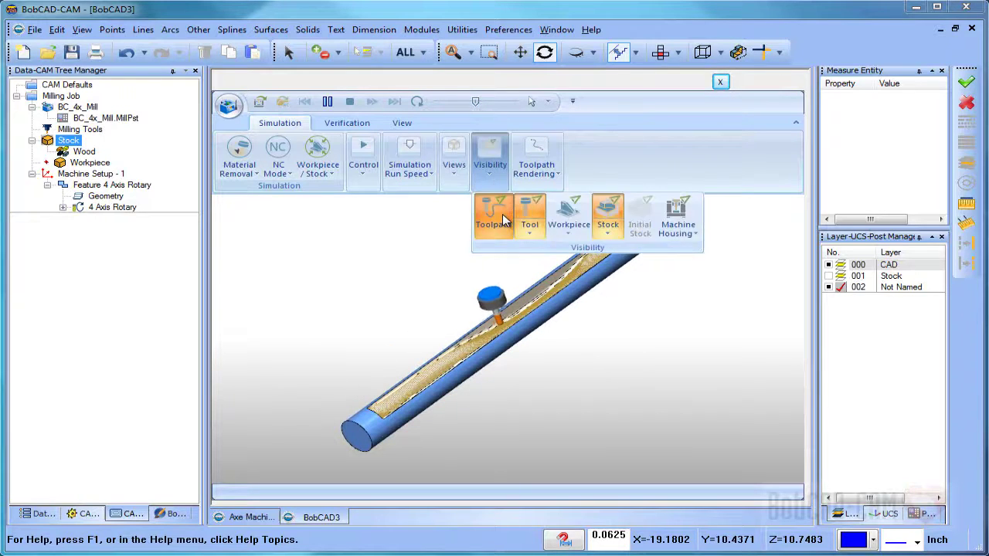
left_click(490, 213)
left_click_drag(475, 101, 495, 103)
left_click_drag(557, 324, 663, 300)
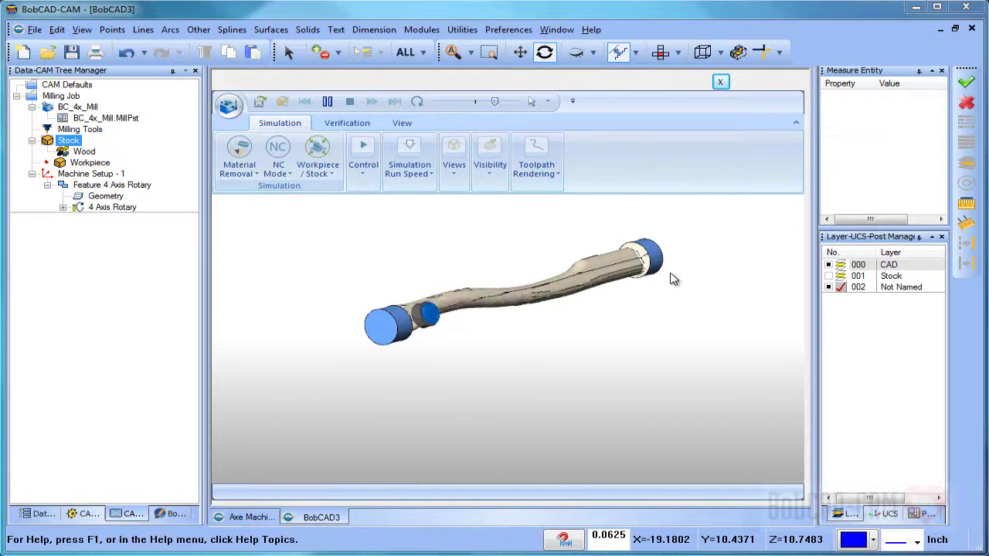
middle_click_drag(661, 293, 636, 338)
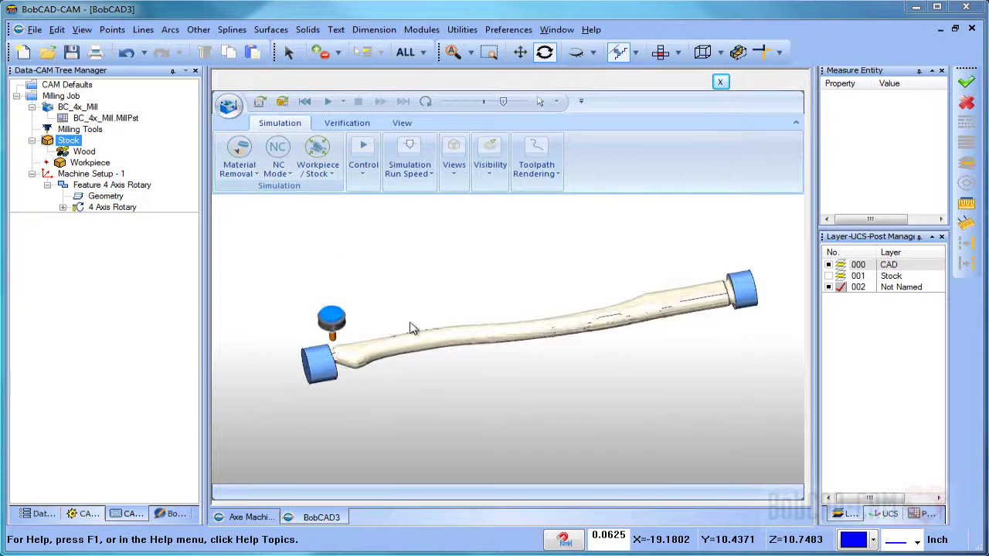
Step: Close the simulation and open the 4 Axis Rotary feature for editing
left_click(720, 82)
left_click(116, 185)
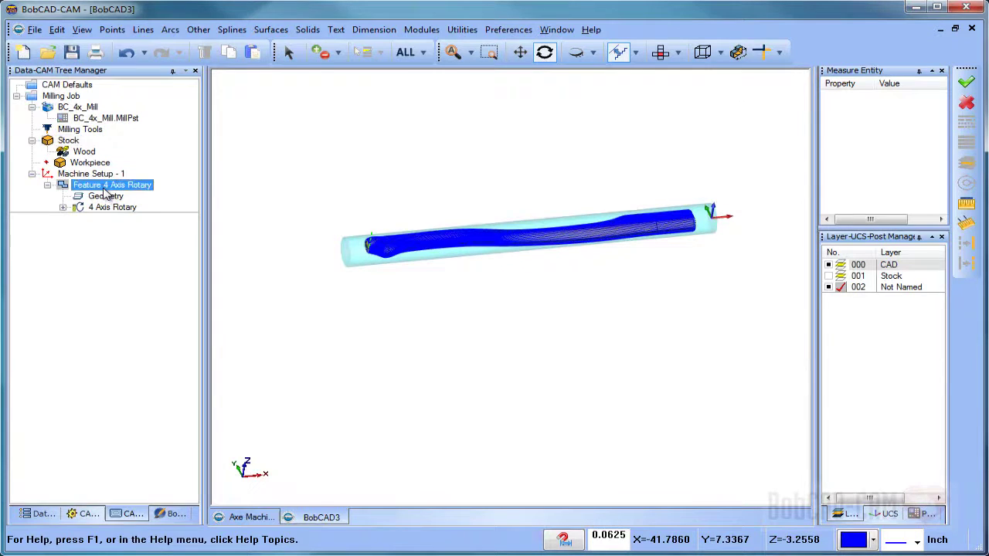
right_click(119, 186)
left_click(139, 183)
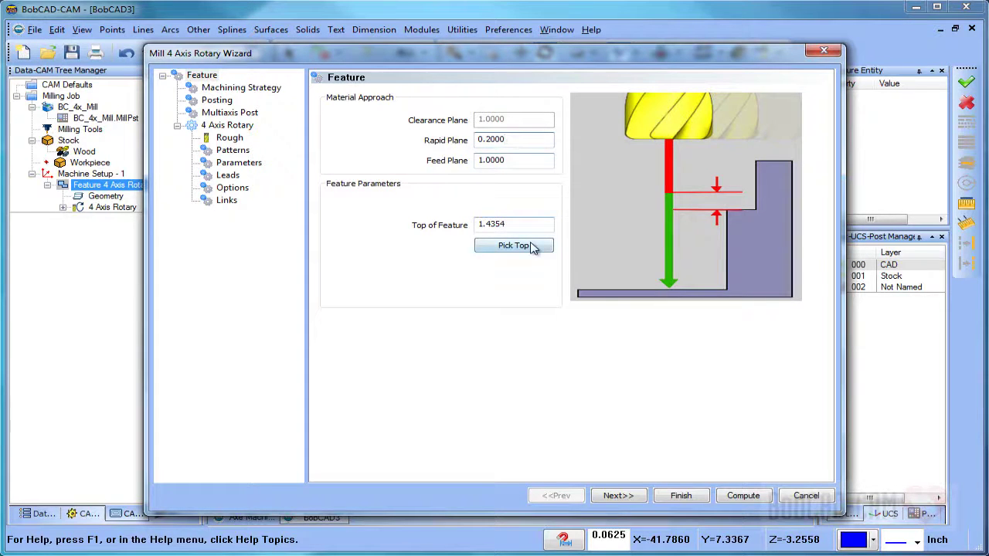
Step: Compute the 4 Axis Rotary toolpath and inspect its entry move at the rounded end of the axe handle
left_click(730, 498)
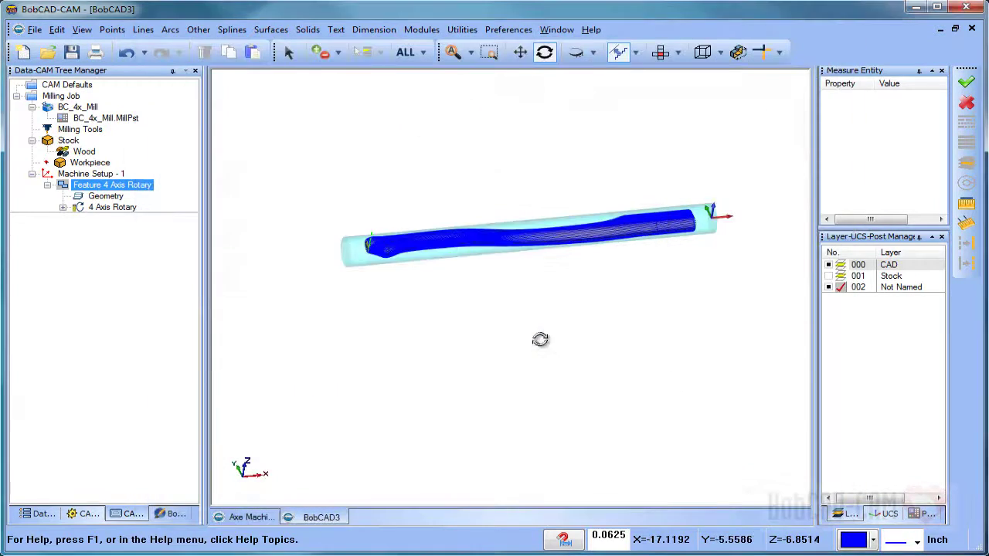
left_click_drag(540, 340, 497, 289)
scroll(381, 262, "up", 6)
scroll(429, 194, "up", 5)
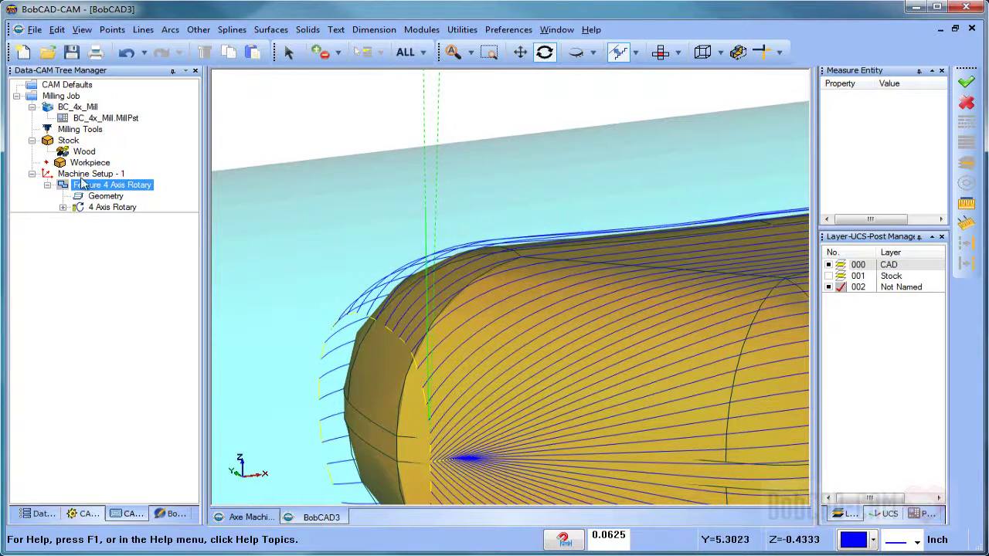
Step: Hide the stock so only the axe handle and its toolpath are shown
left_click(70, 142)
right_click(69, 142)
left_click(108, 201)
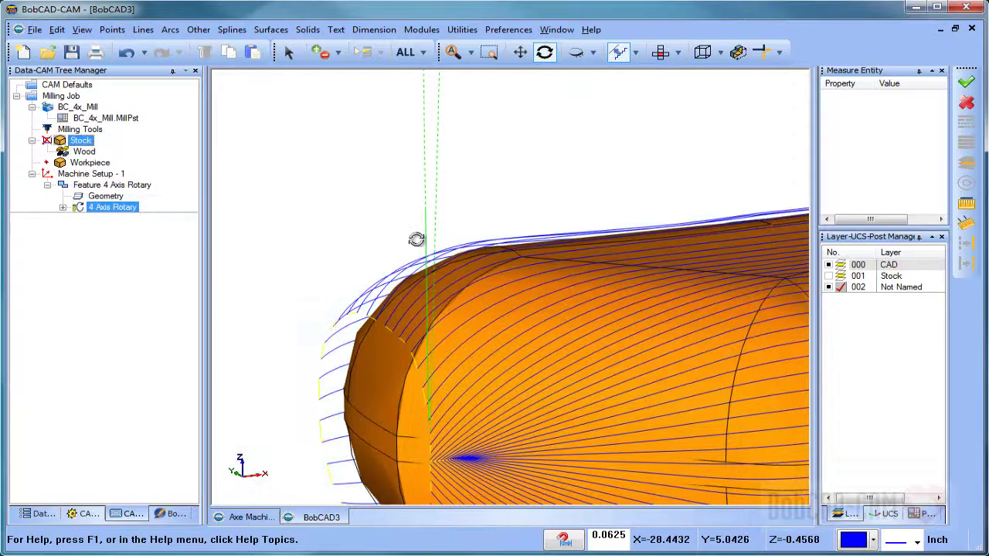
Step: Change the part's display background colour to black
left_click(508, 29)
left_click(527, 73)
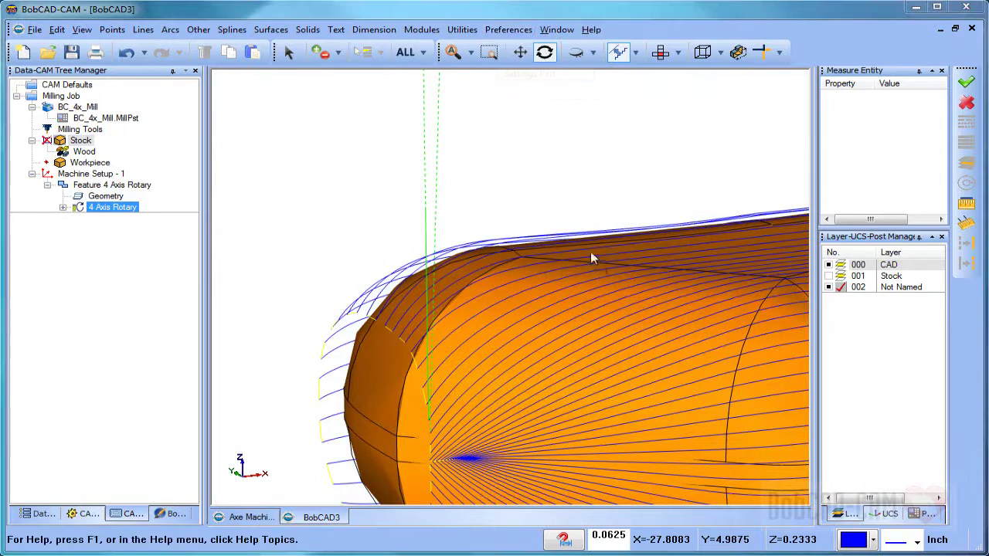
left_click(531, 174)
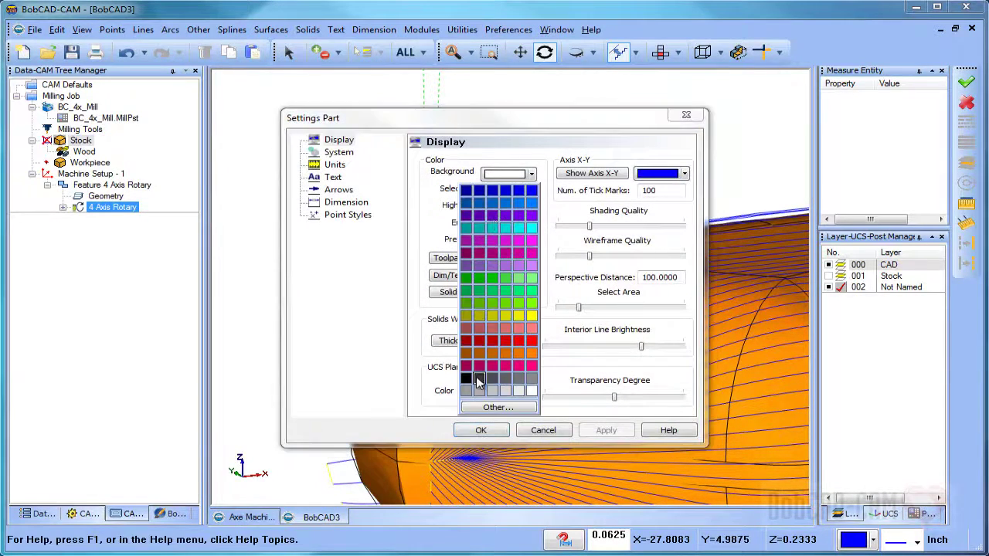
left_click(468, 388)
left_click(606, 430)
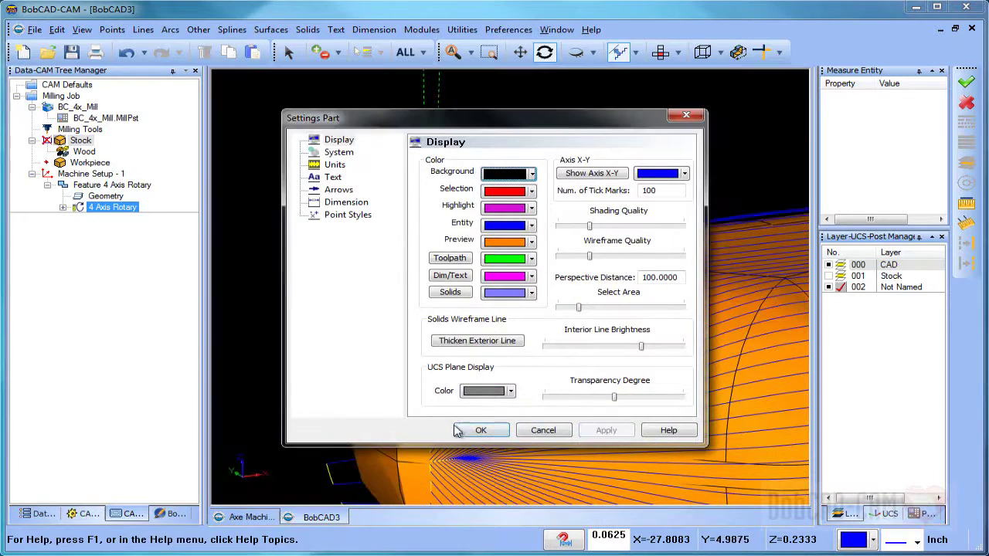
left_click(480, 430)
left_click_drag(438, 222, 452, 272)
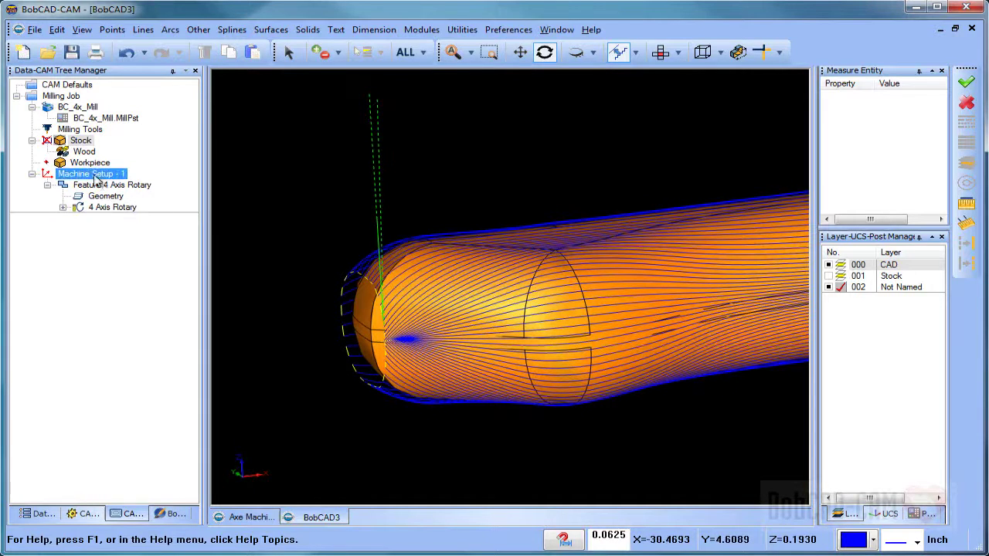
Step: Show the hidden stock around the axe handle again
left_click(85, 152)
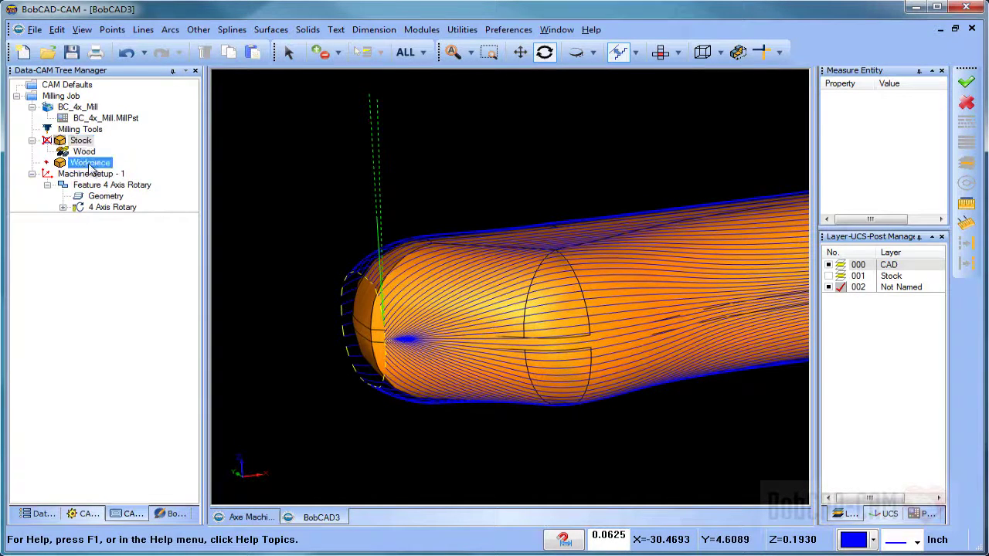
right_click(83, 142)
left_click(143, 201)
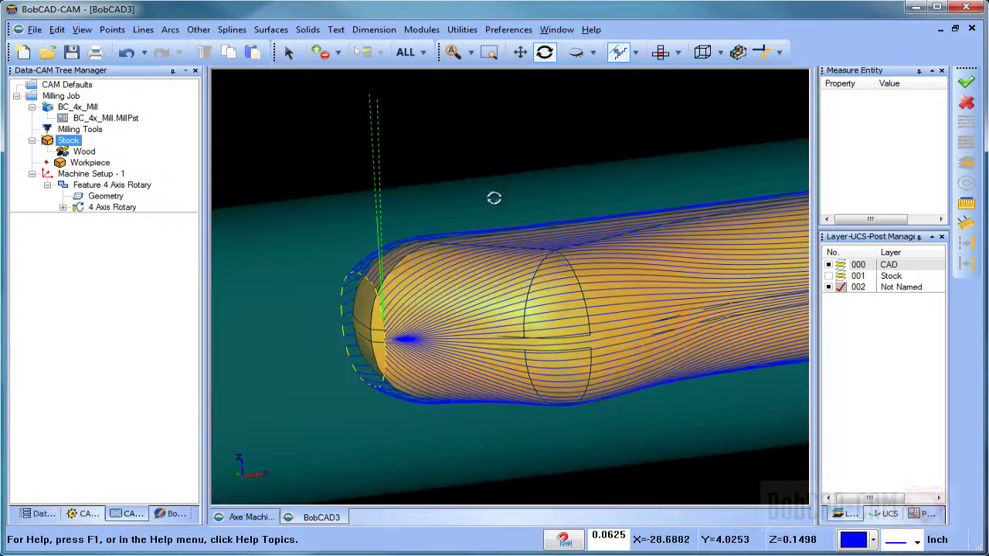
Step: Examine the vertical entry move into the stock at the handle's rounded end in the front view
left_click(677, 52)
left_click(669, 84)
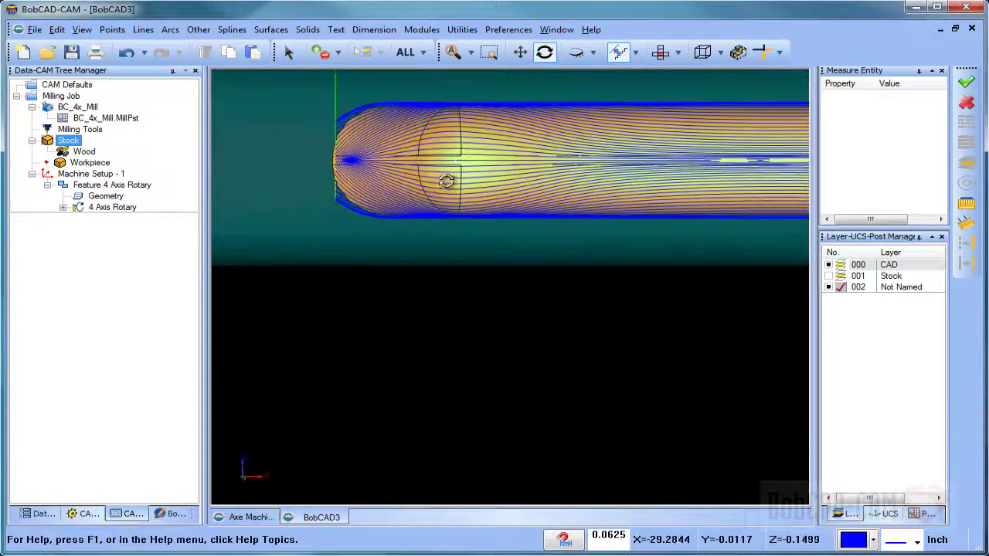
middle_click_drag(447, 181, 426, 245)
scroll(427, 246, "up", 2)
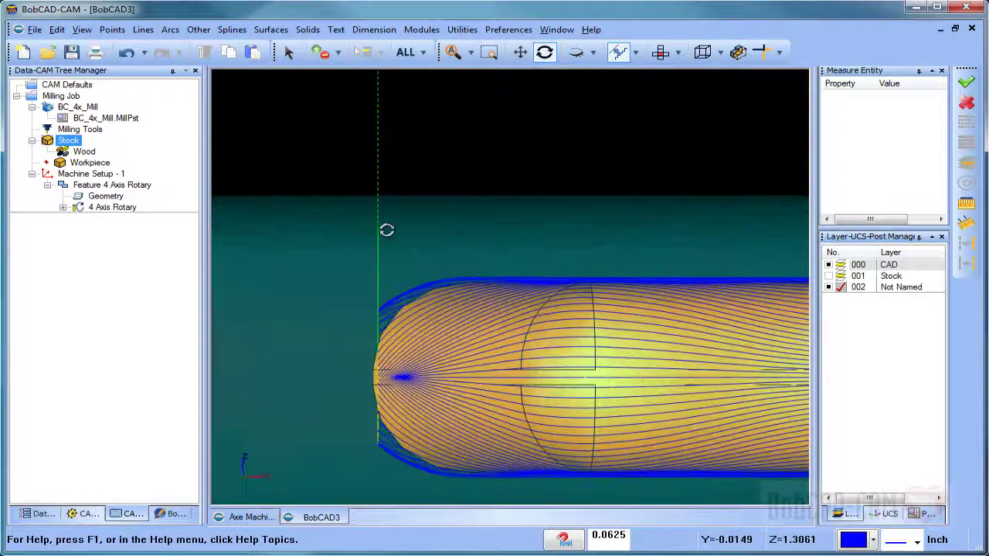
scroll(378, 247, "up", 2)
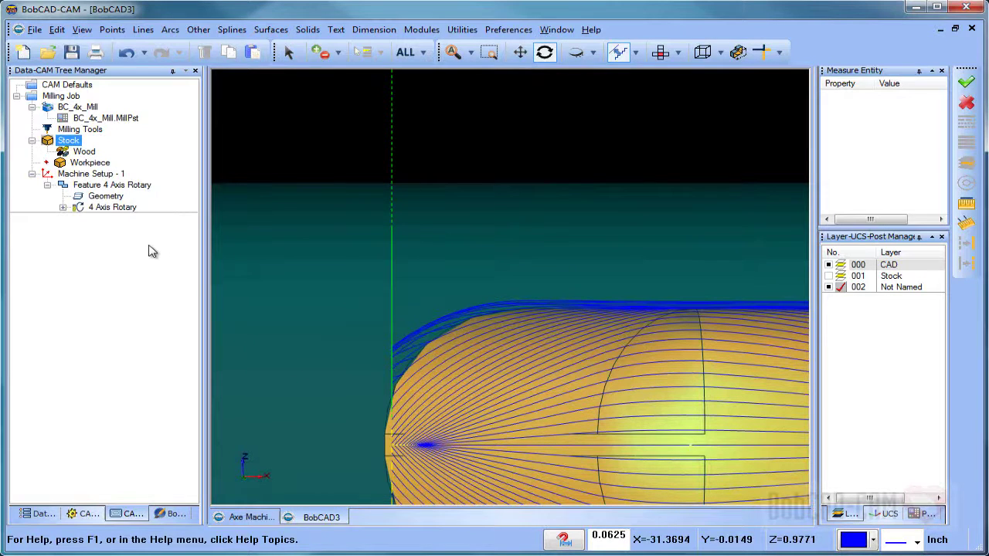
Step: Set the 4 Axis Rotary feature's feed plane to 1.5 and recompute the toolpath
left_click(96, 186)
right_click(92, 190)
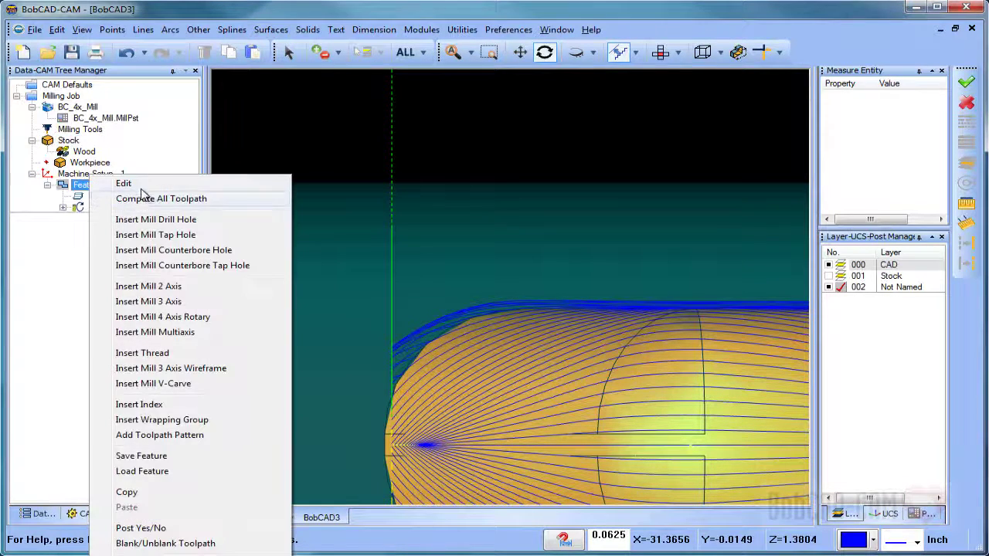
left_click(142, 186)
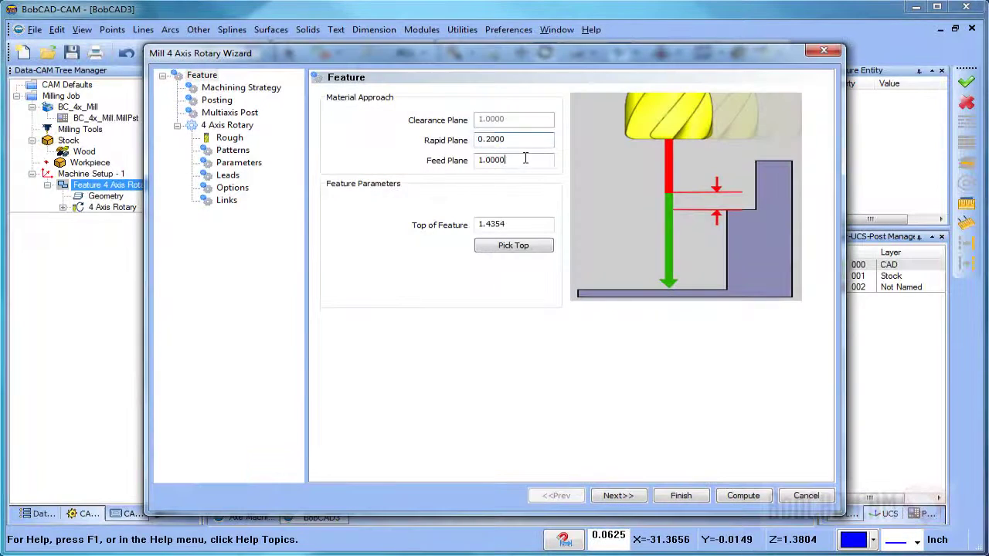
left_click(527, 224)
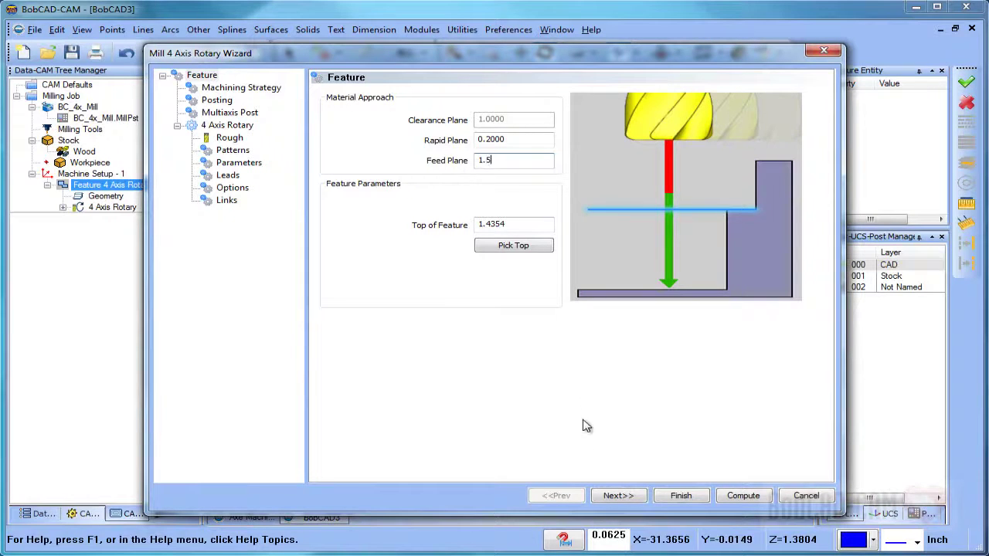
left_click(742, 496)
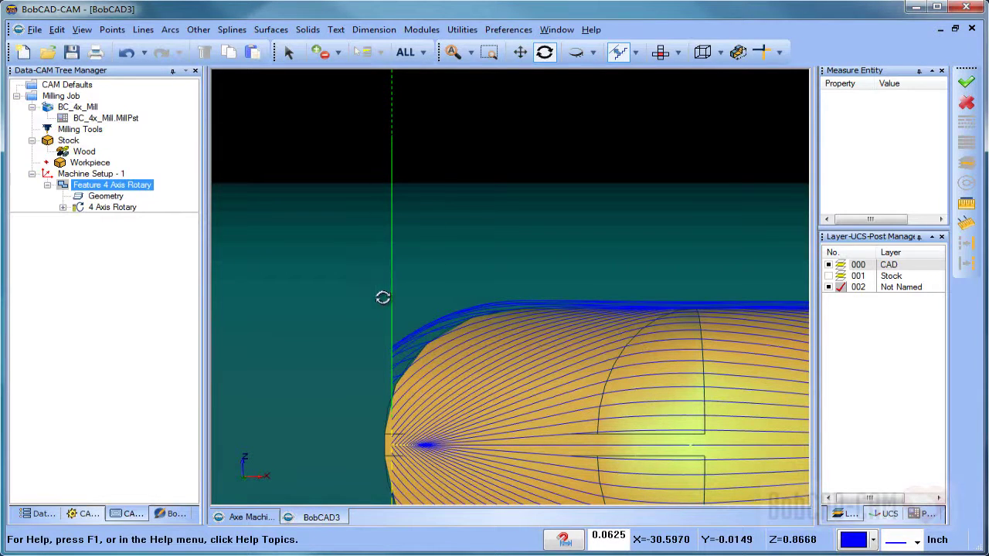
Step: Disable system feeds and speeds for the rough tool, set spindle RPM 20000, cutting feedrate 120 and plunge feedrate 25, and recompute the toolpath
right_click(109, 186)
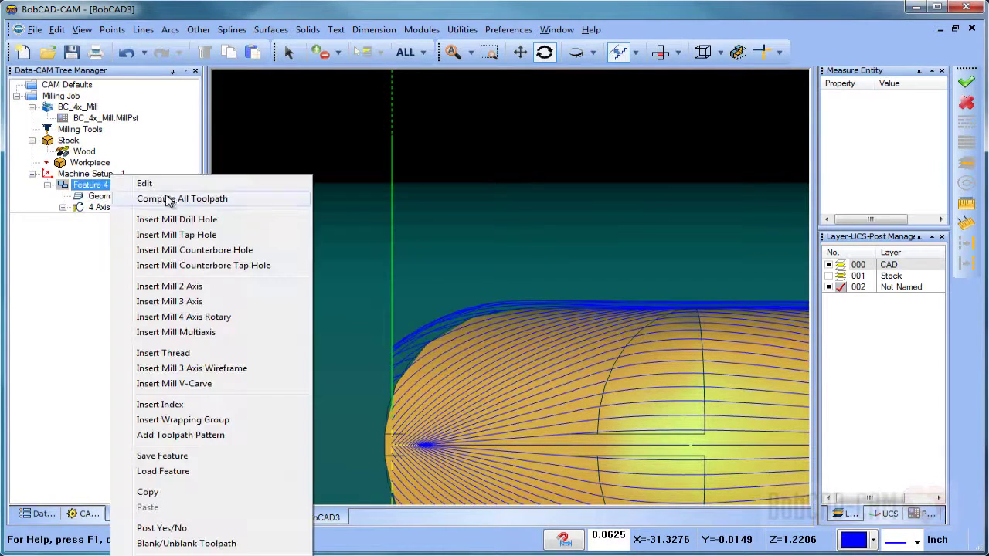
left_click(169, 184)
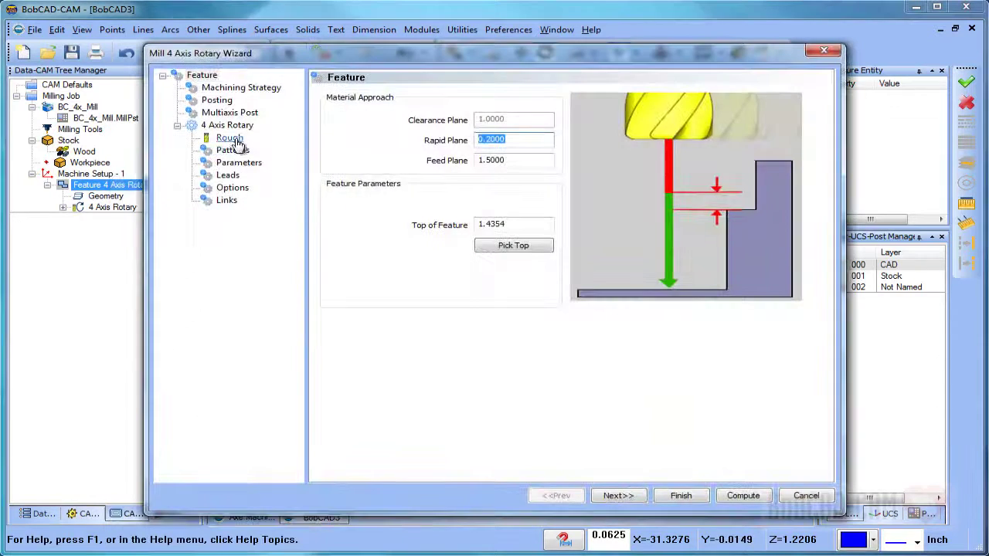
left_click(229, 138)
left_click(597, 323)
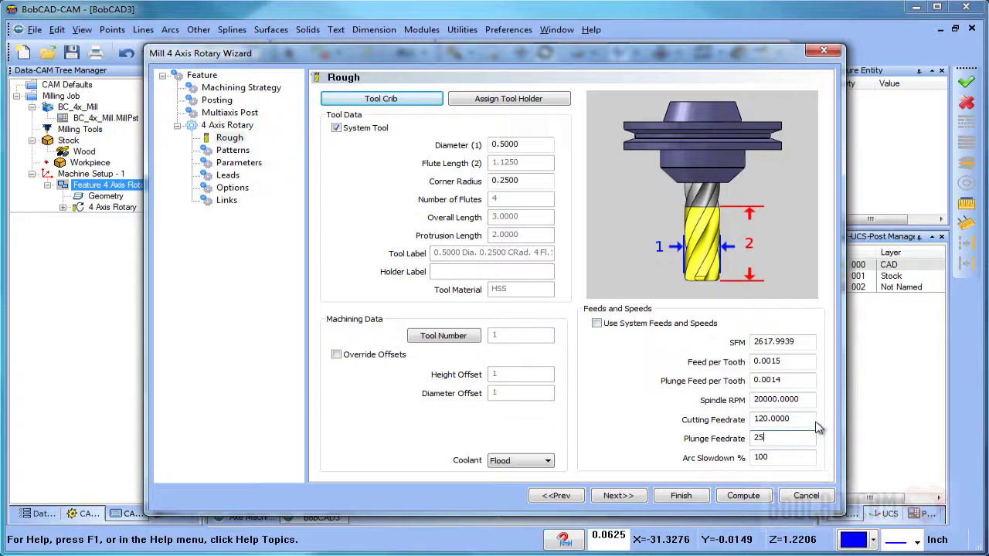
left_click(744, 498)
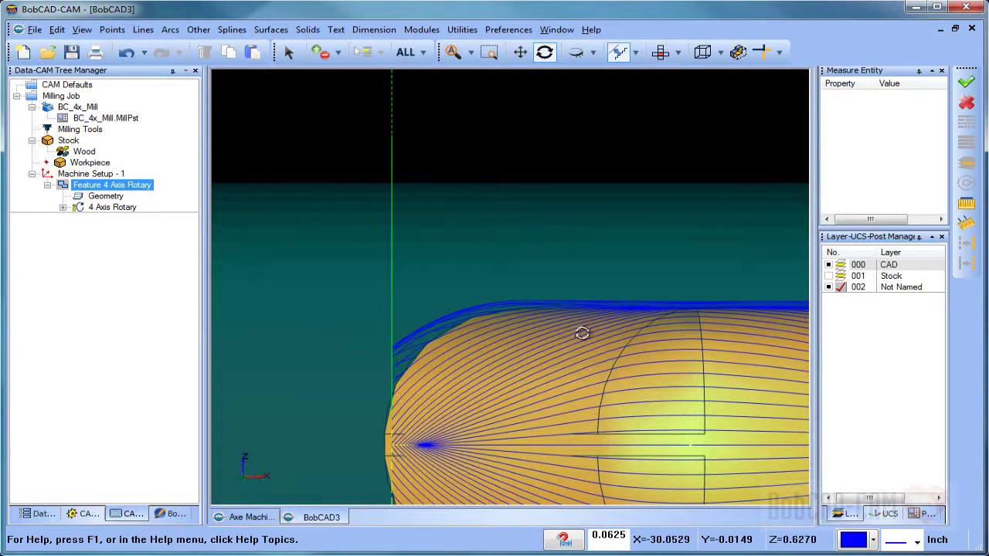
Step: Set the part's display background colour back to white
left_click_drag(614, 307, 567, 275)
scroll(567, 276, "down", 5)
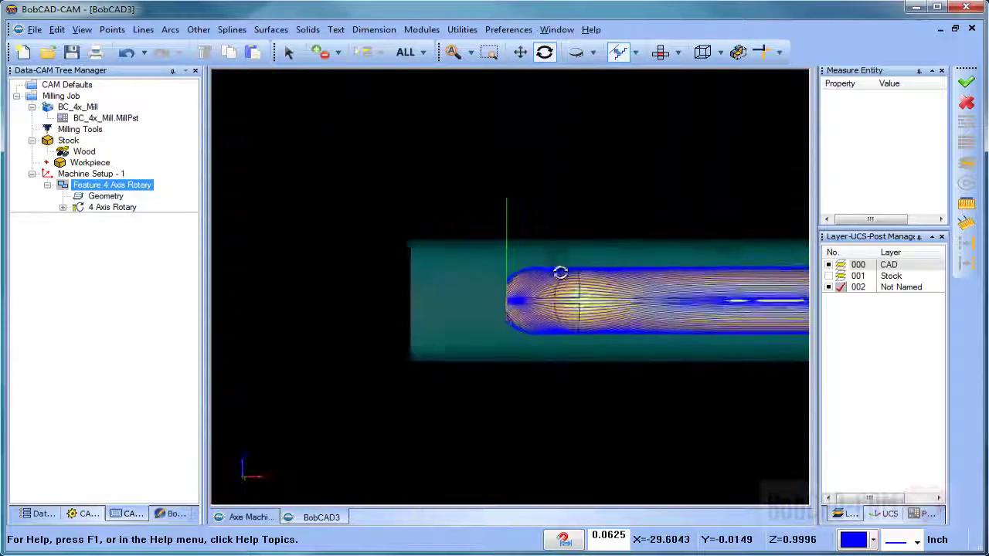
left_click_drag(661, 290, 627, 322)
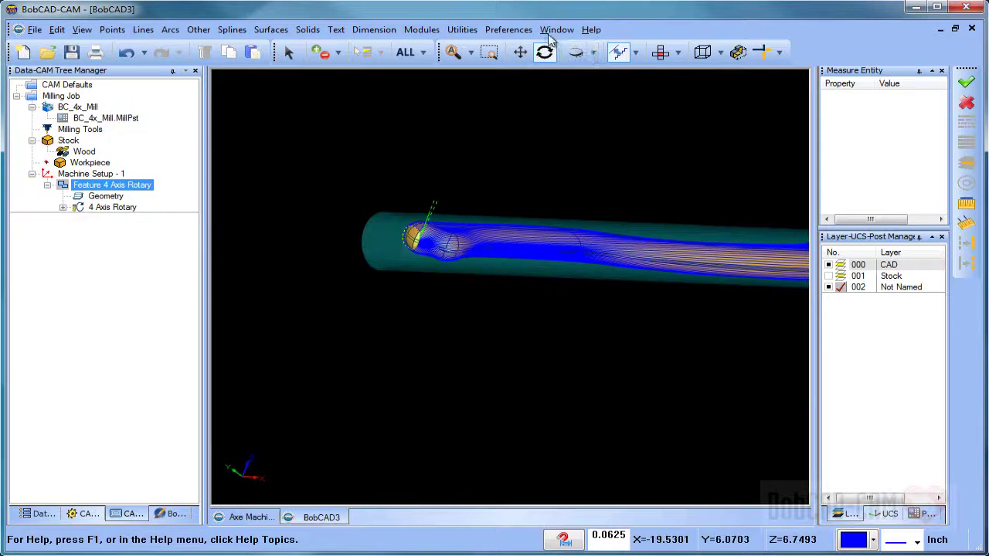
left_click(508, 30)
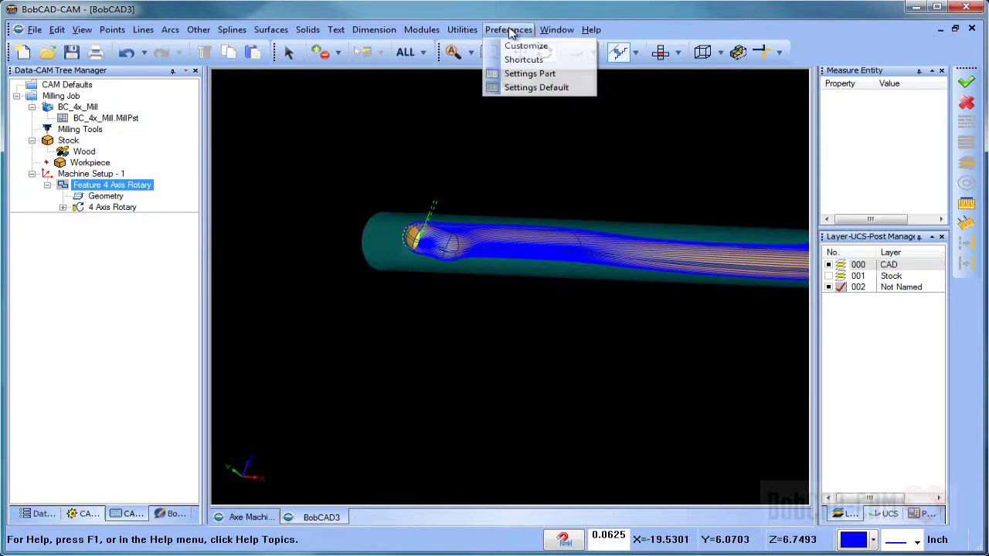
left_click(531, 75)
left_click(506, 174)
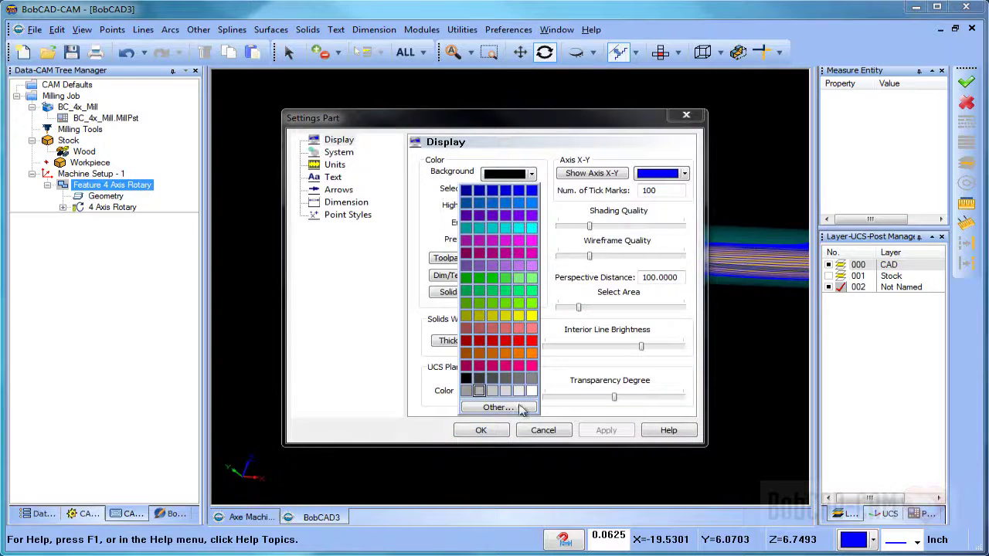
left_click(532, 391)
left_click(605, 430)
left_click(480, 430)
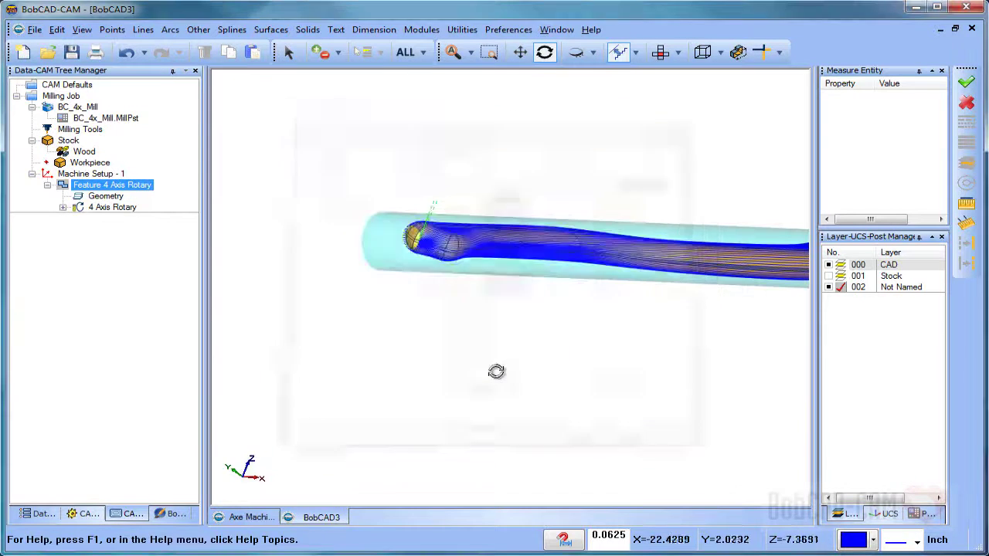
left_click_drag(496, 371, 538, 311)
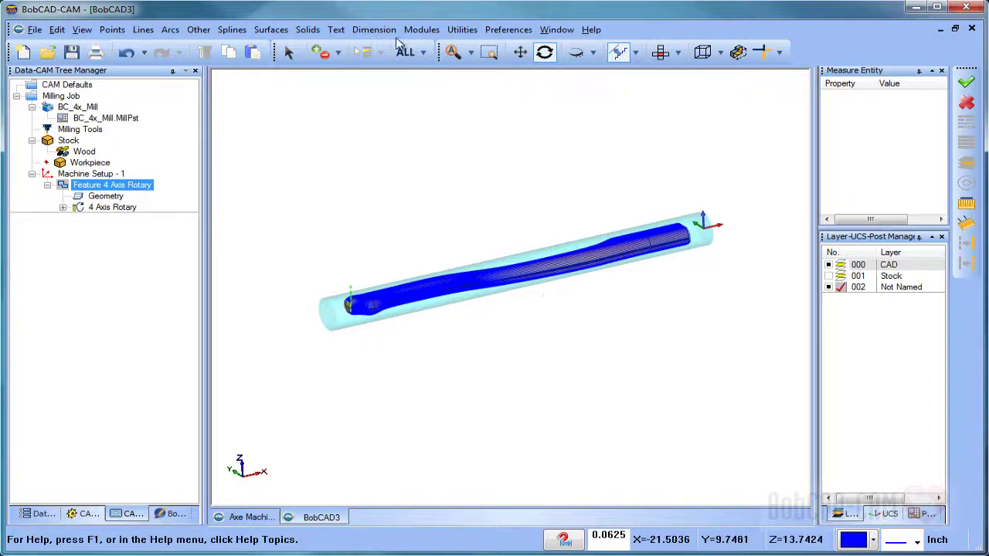
Step: Launch the simulation of the milling job, run it, and lower the simulation run speed
left_click(422, 29)
left_click(453, 124)
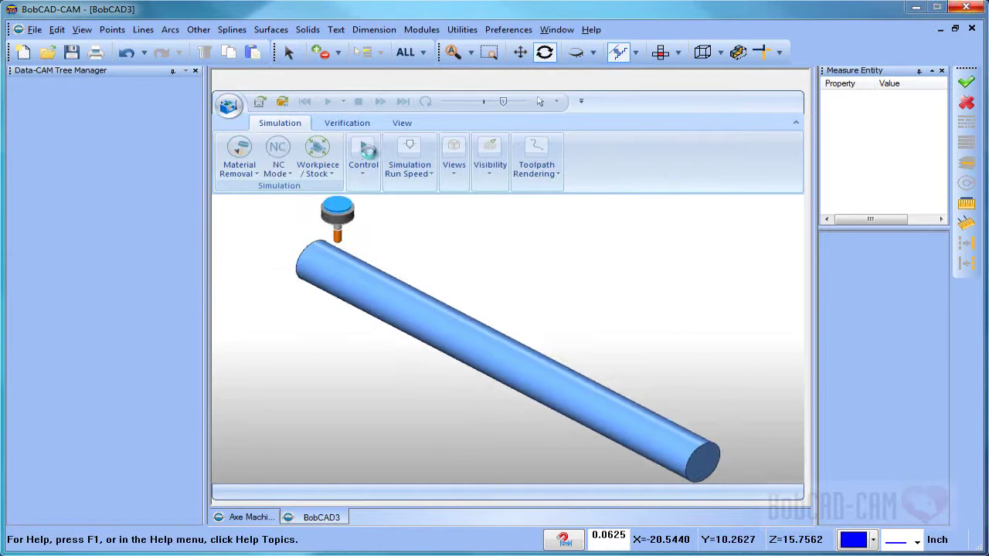
left_click(363, 153)
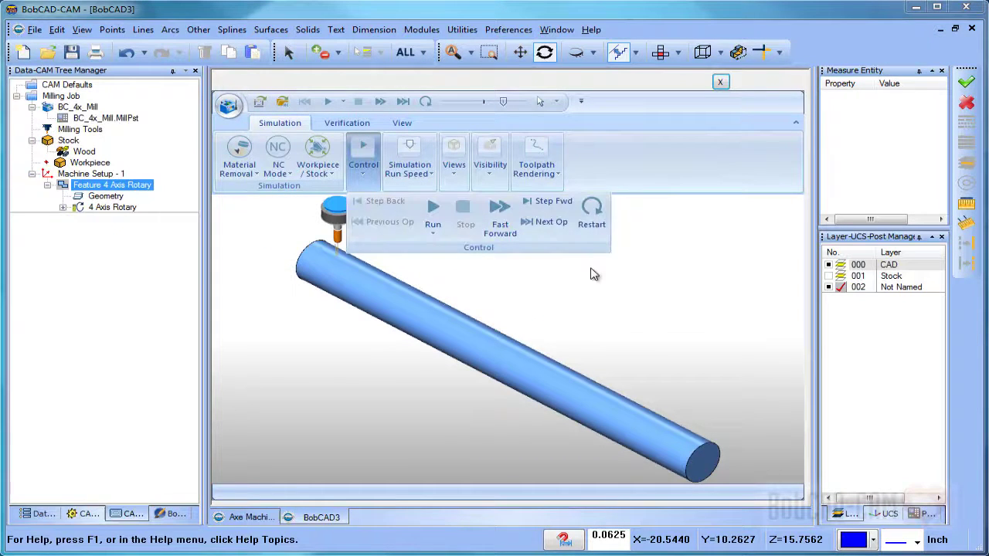
left_click(433, 208)
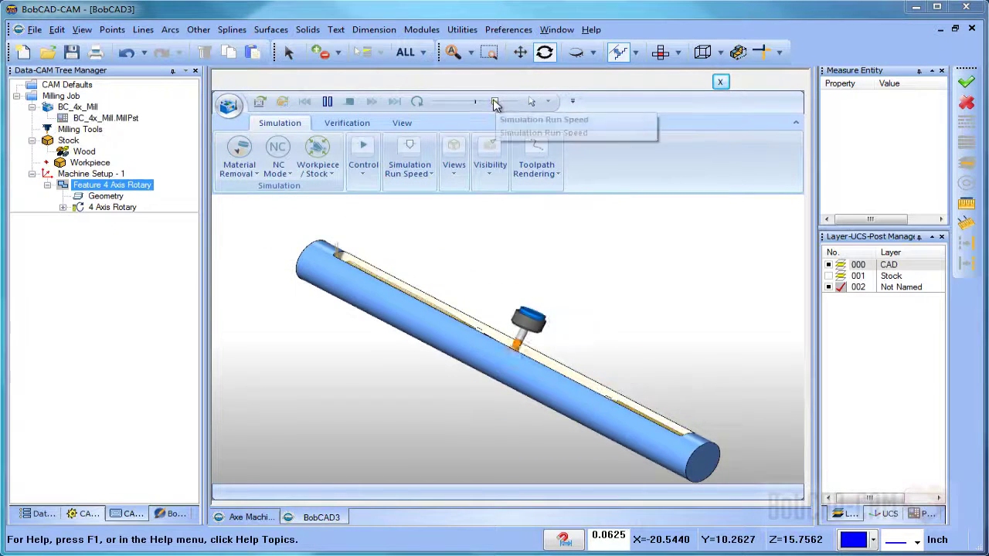
left_click_drag(495, 103, 456, 101)
Step: Switch the simulation from Workpiece / Stock to Tool mode and raise the run speed slightly
left_click(278, 170)
left_click(318, 170)
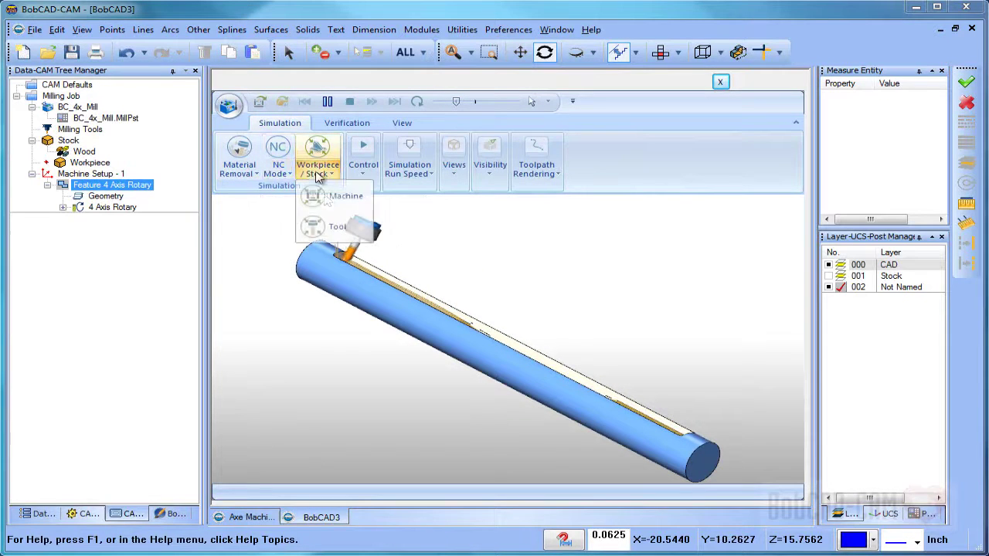
left_click(336, 226)
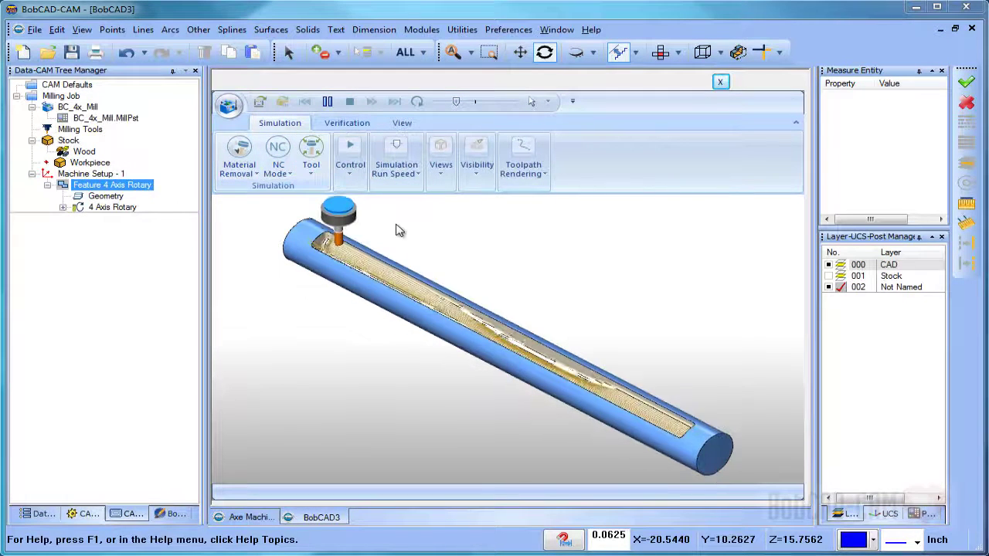
left_click(476, 185)
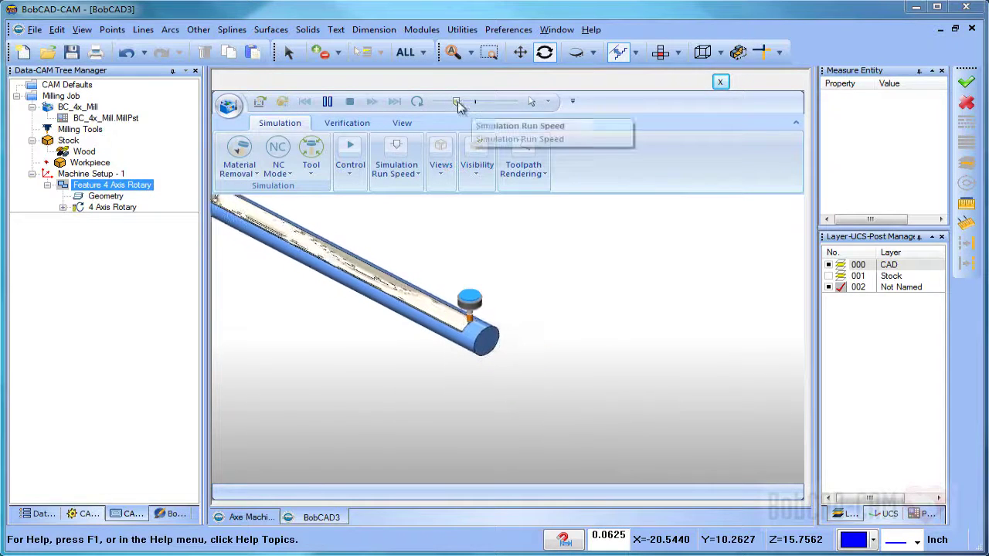
left_click_drag(458, 104, 479, 102)
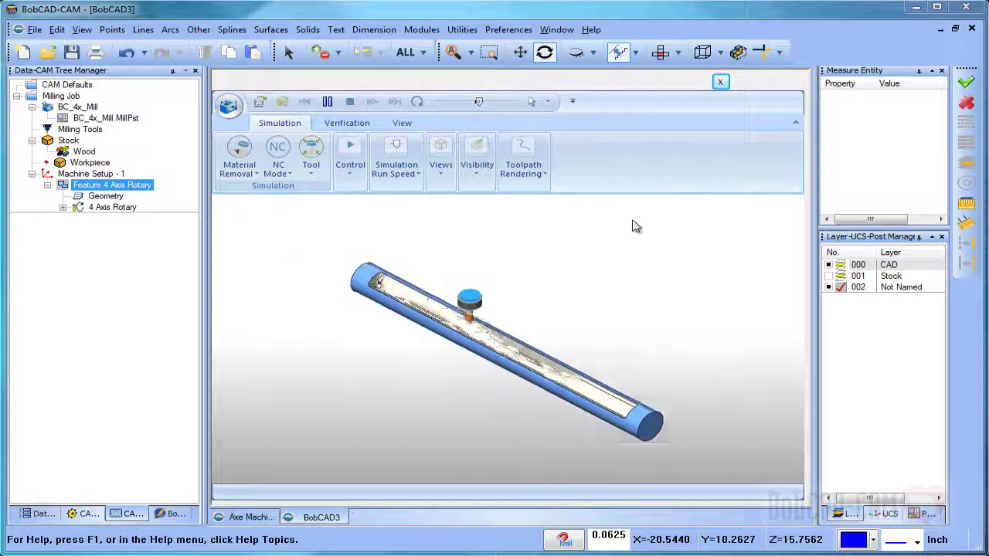